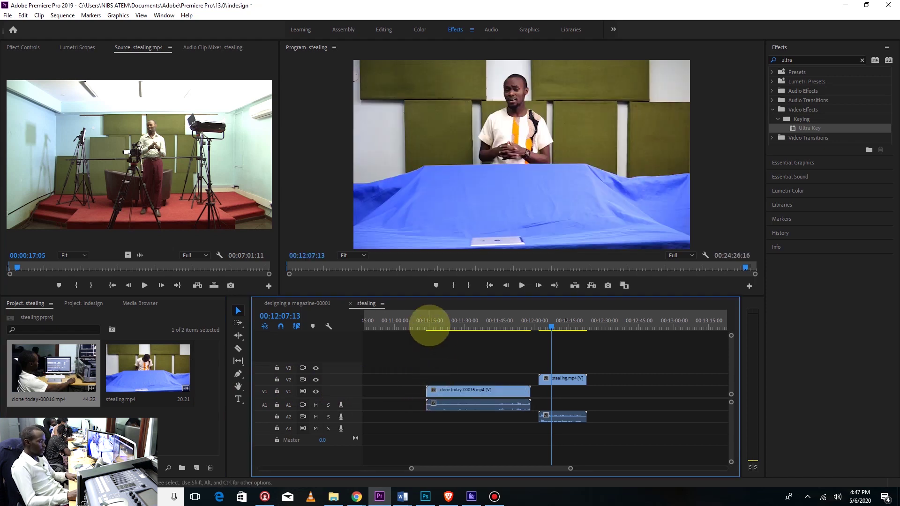
Split clone today-00016.mp4 on V1 at 00:11:28:13 and delete the part before the cut
{"action": "left_click", "coordinate": [426, 324]}
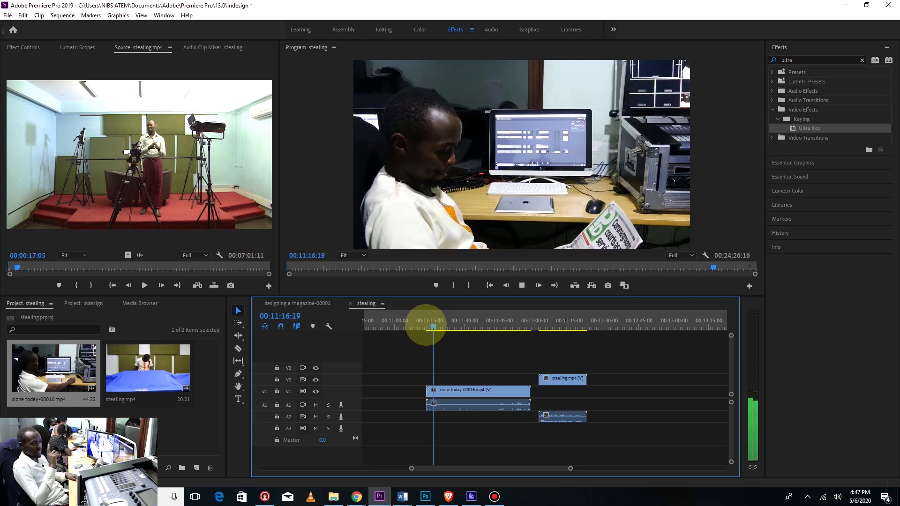
{"action": "key", "text": "space"}
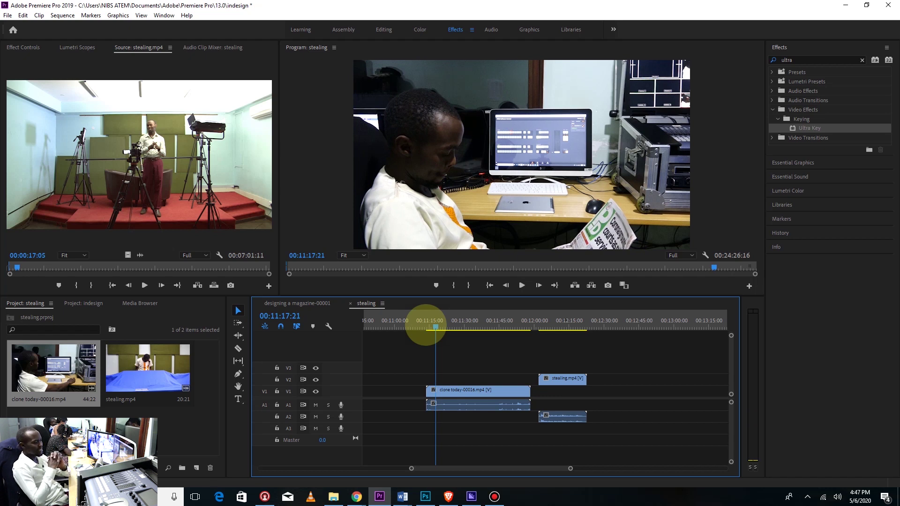
{"action": "left_click_drag", "start_coordinate": [434, 324], "coordinate": [462, 332]}
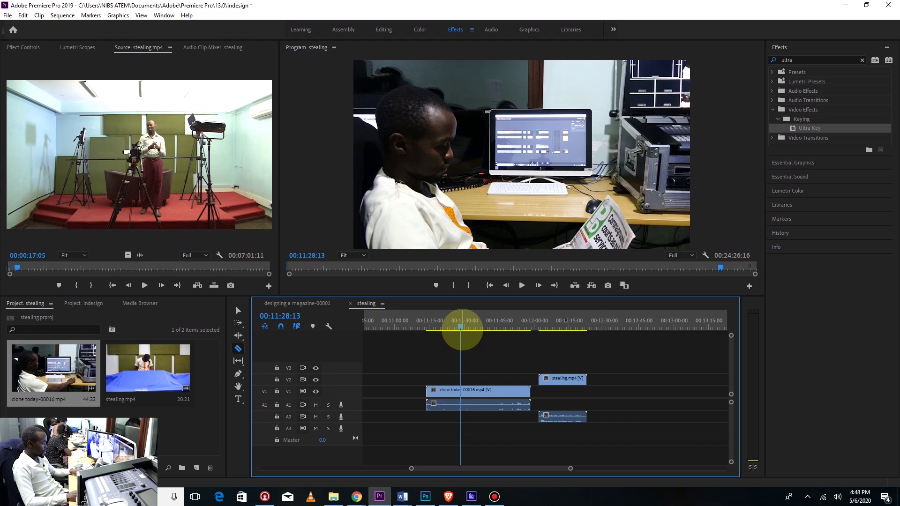
{"action": "left_click", "coordinate": [461, 390]}
{"action": "key", "text": "v"}
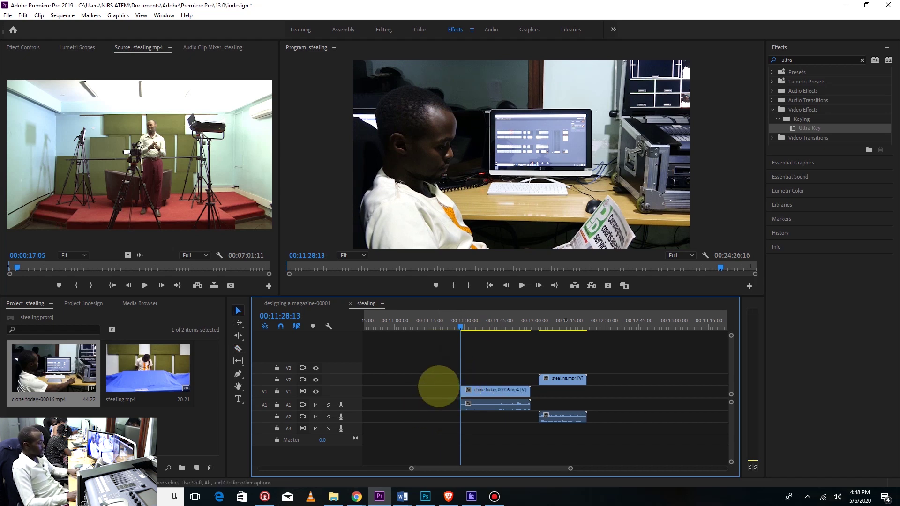
Play the shortened clone today-00016.mp4 clip and replay the section around 00:11:45 to find a cut point
{"action": "key", "text": "space"}
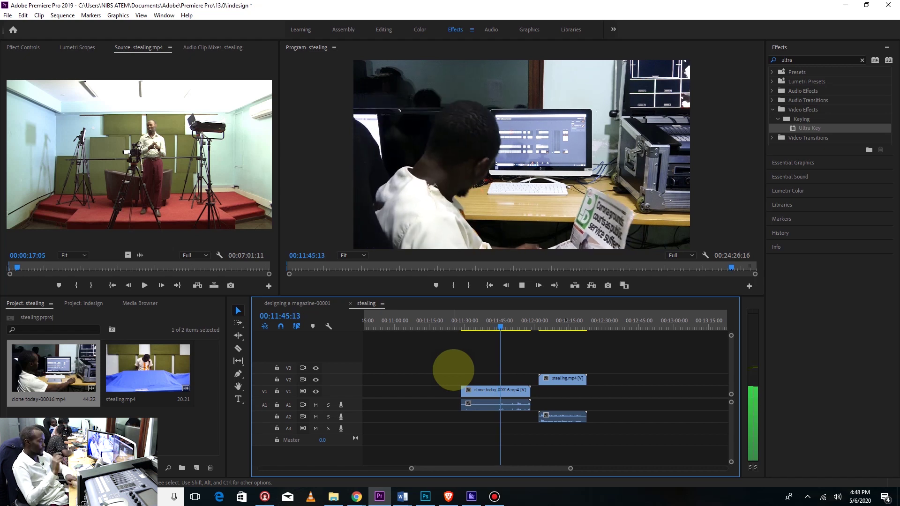
{"action": "key", "text": "space"}
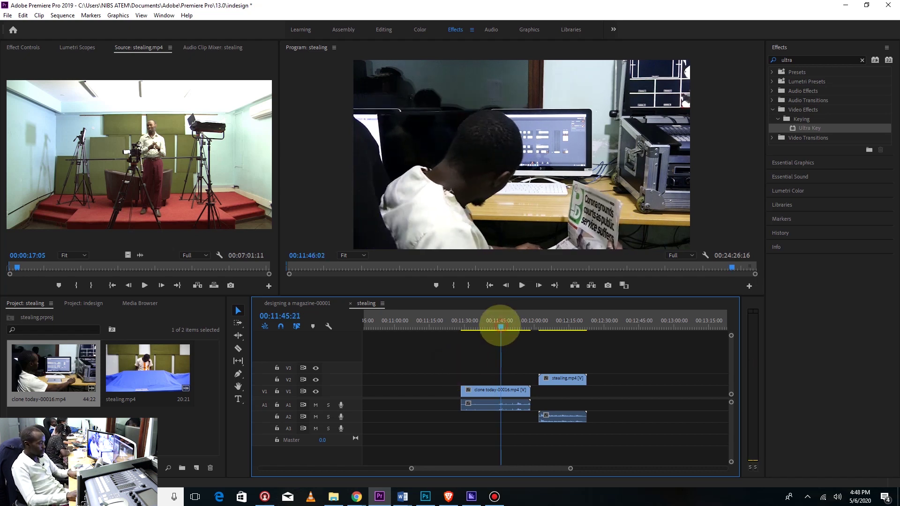
{"action": "left_click_drag", "start_coordinate": [500, 326], "coordinate": [498, 325]}
{"action": "key", "text": "space"}
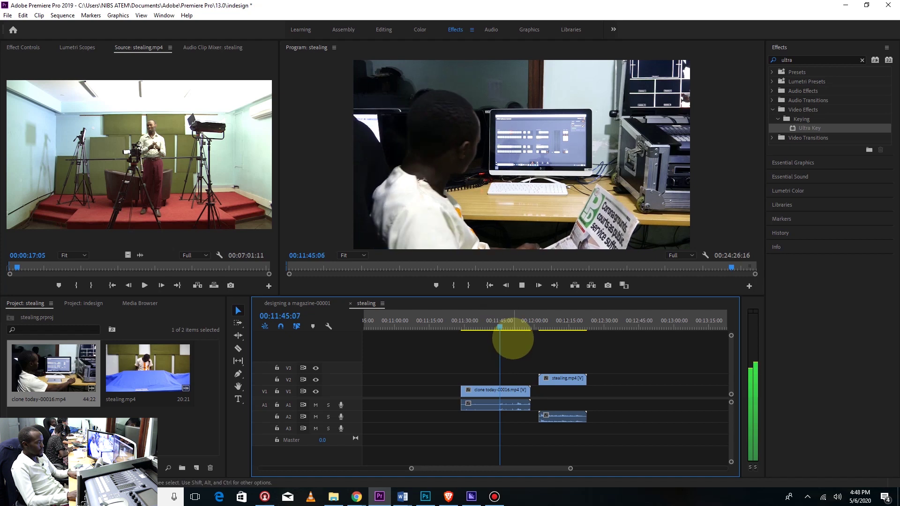
{"action": "key", "text": "space"}
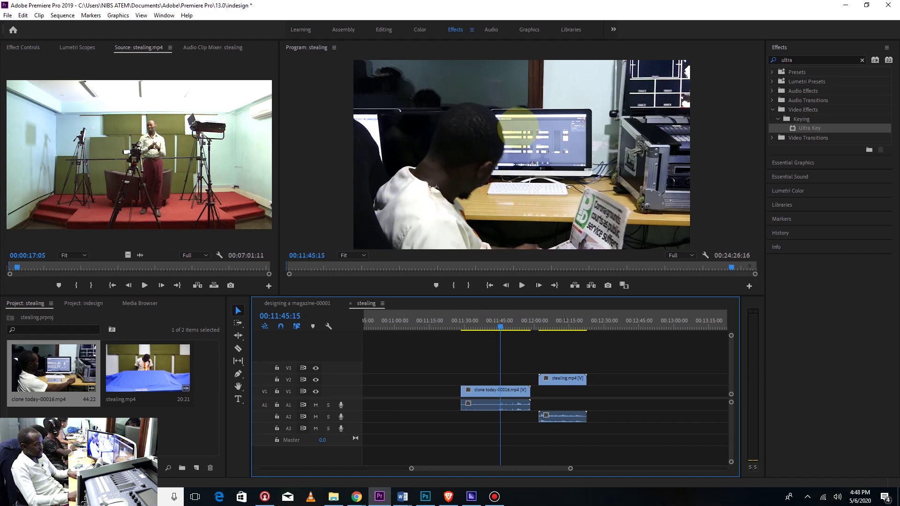
{"action": "key", "text": "space"}
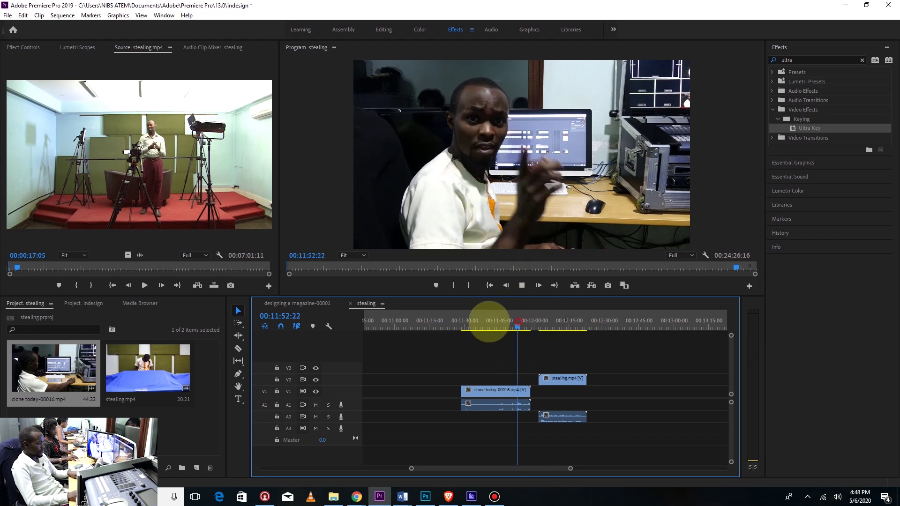
Split clone today-00016.mp4 at 00:11:45:06 and move the trailing piece further along V1, past the stealing.mp4 clip
{"action": "left_click", "coordinate": [494, 324]}
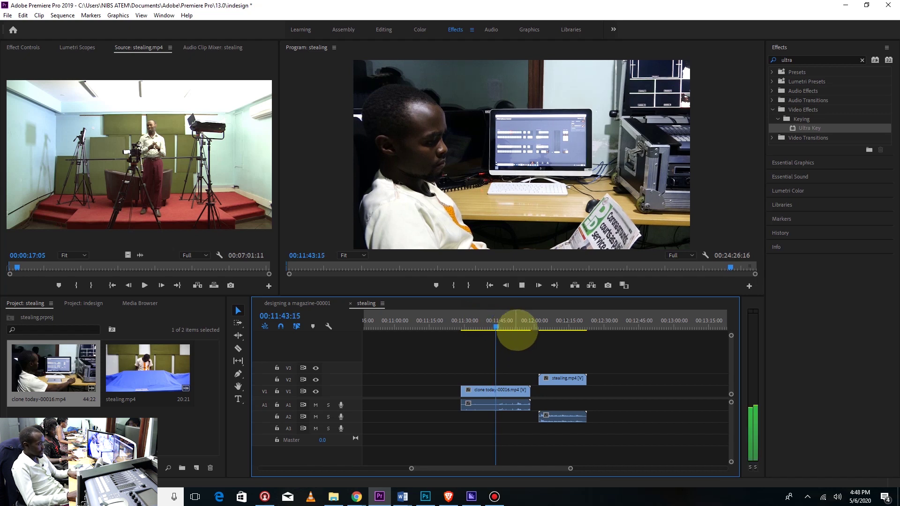
{"action": "key", "text": "space"}
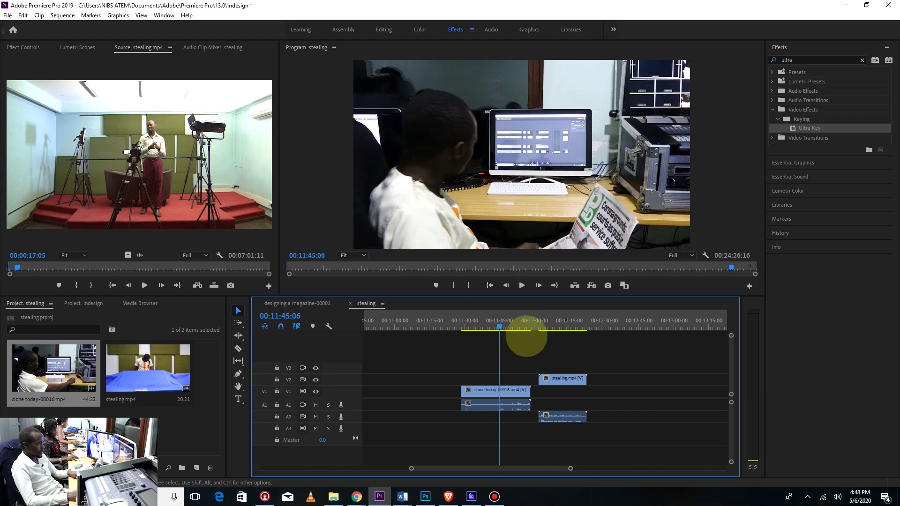
{"action": "key", "text": "c"}
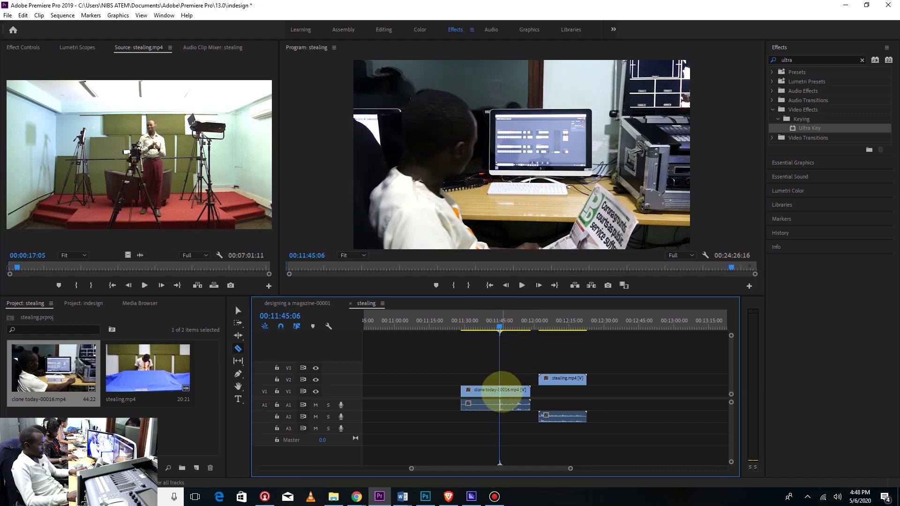
{"action": "left_click", "coordinate": [500, 390]}
{"action": "key", "text": "v"}
{"action": "left_click", "coordinate": [518, 392]}
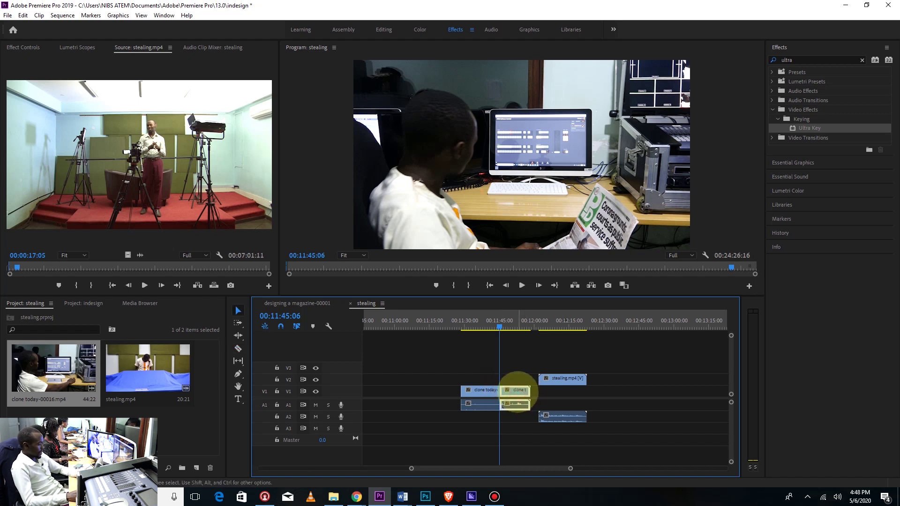
{"action": "left_click_drag", "start_coordinate": [518, 392], "coordinate": [663, 392]}
Move stealing.mp4 on V2 directly above the first clone today-00016.mp4 piece so both clips start together
{"action": "left_click", "coordinate": [568, 378]}
{"action": "left_click_drag", "start_coordinate": [570, 378], "coordinate": [493, 375]}
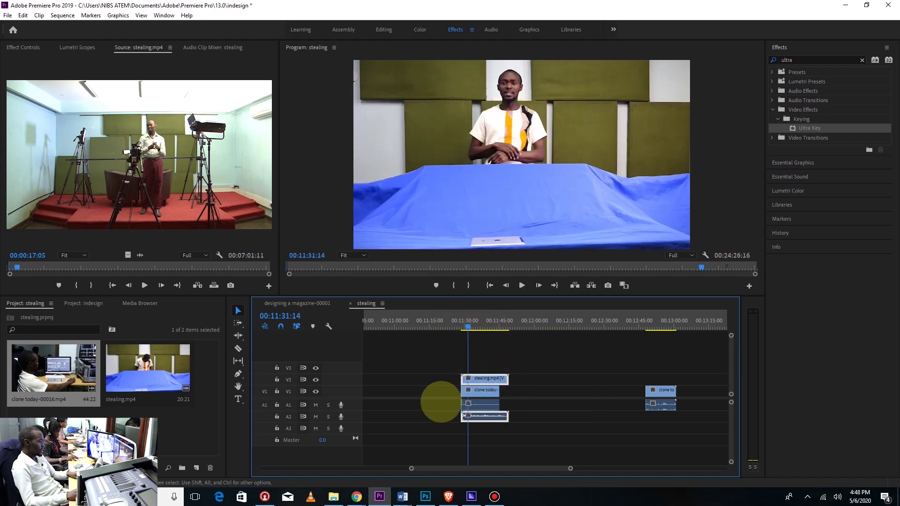
{"action": "mouse_move", "coordinate": [470, 468]}
{"action": "left_mouse_down"}
{"action": "mouse_move", "coordinate": [408, 467]}
{"action": "mouse_move", "coordinate": [463, 468]}
{"action": "left_mouse_up"}
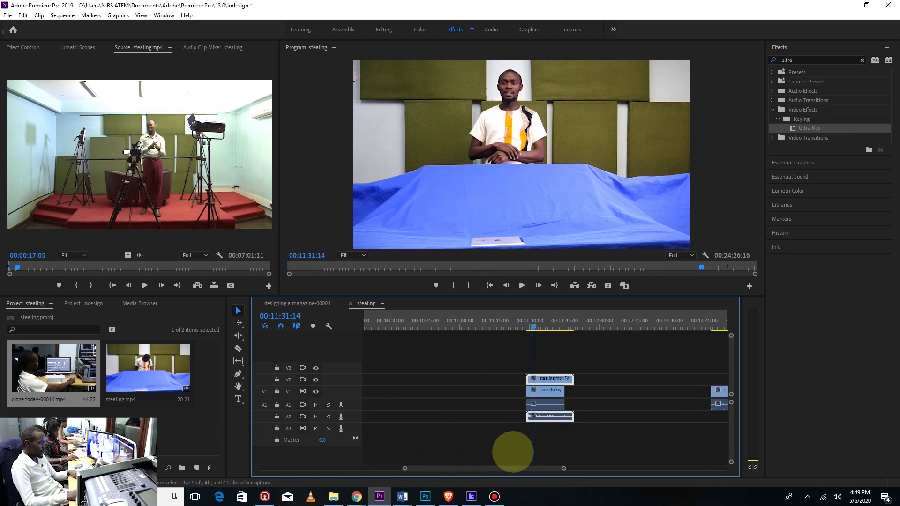
Play the start of stealing.mp4, trim its opening and realign it with the start of the clip below
{"action": "left_click", "coordinate": [515, 327]}
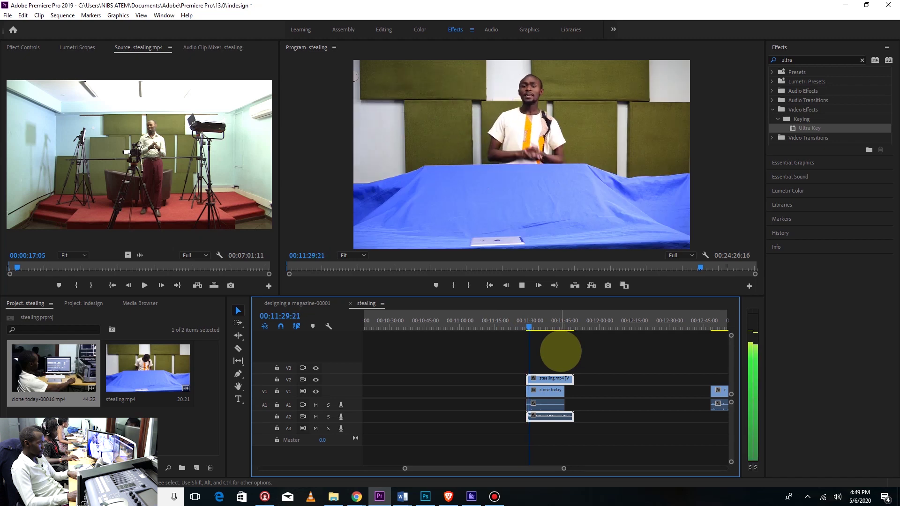
{"action": "key", "text": "equal"}
{"action": "key", "text": "equal"}
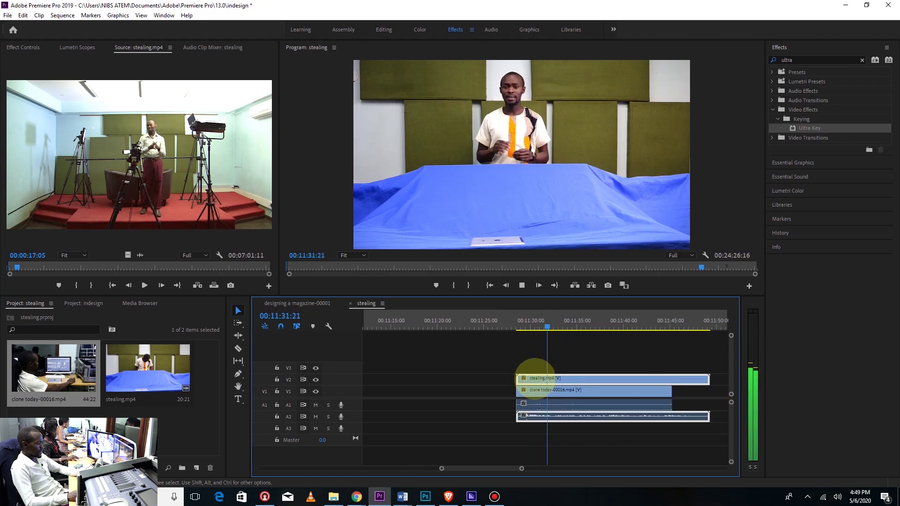
{"action": "key", "text": "space"}
{"action": "left_click_drag", "start_coordinate": [533, 371], "coordinate": [552, 381]}
{"action": "left_click", "coordinate": [520, 326]}
{"action": "mouse_move", "coordinate": [520, 326]}
{"action": "left_mouse_down"}
{"action": "mouse_move", "coordinate": [510, 325]}
{"action": "mouse_move", "coordinate": [524, 328]}
{"action": "left_mouse_up"}
{"action": "mouse_move", "coordinate": [539, 380]}
{"action": "left_mouse_down"}
{"action": "mouse_move", "coordinate": [567, 382]}
{"action": "mouse_move", "coordinate": [556, 382]}
{"action": "left_mouse_up"}
Fine-tune the start of stealing.mp4 on the enlarged timeline and play its opening to check the alignment
{"action": "key", "text": "="}
{"action": "key", "text": "space"}
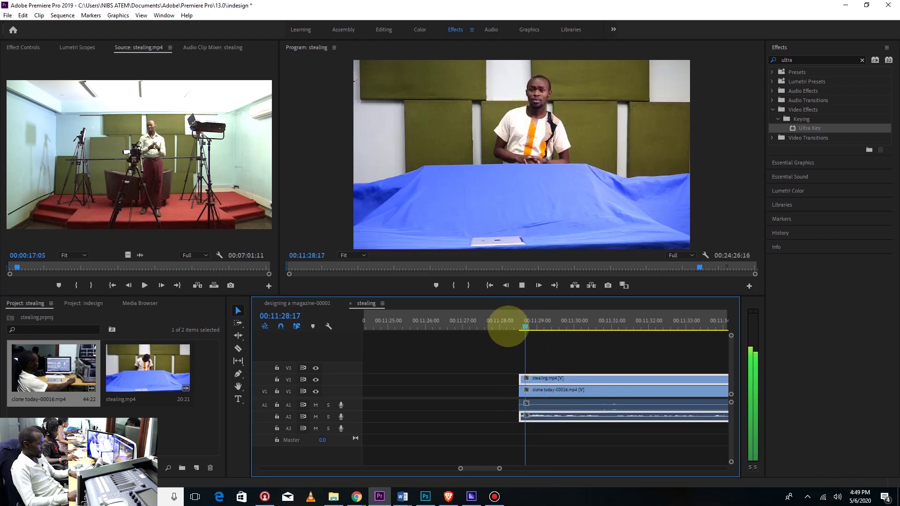
{"action": "left_click_drag", "start_coordinate": [520, 378], "coordinate": [543, 379]}
{"action": "left_click", "coordinate": [496, 327]}
{"action": "key", "text": "space"}
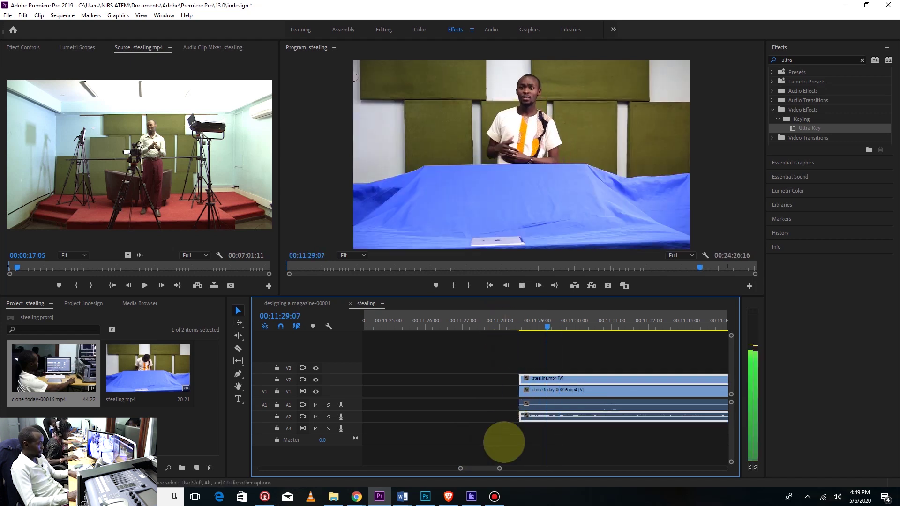
{"action": "key", "text": "space"}
{"action": "left_click_drag", "start_coordinate": [501, 469], "coordinate": [526, 468]}
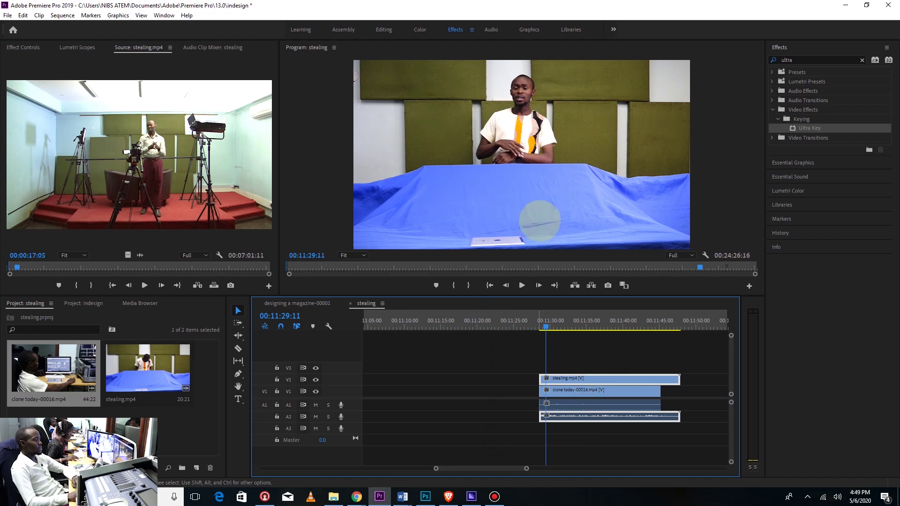
Apply the Ultra Key effect to stealing.mp4 on V2 and show its effect settings
{"action": "left_click_drag", "start_coordinate": [811, 128], "coordinate": [562, 374]}
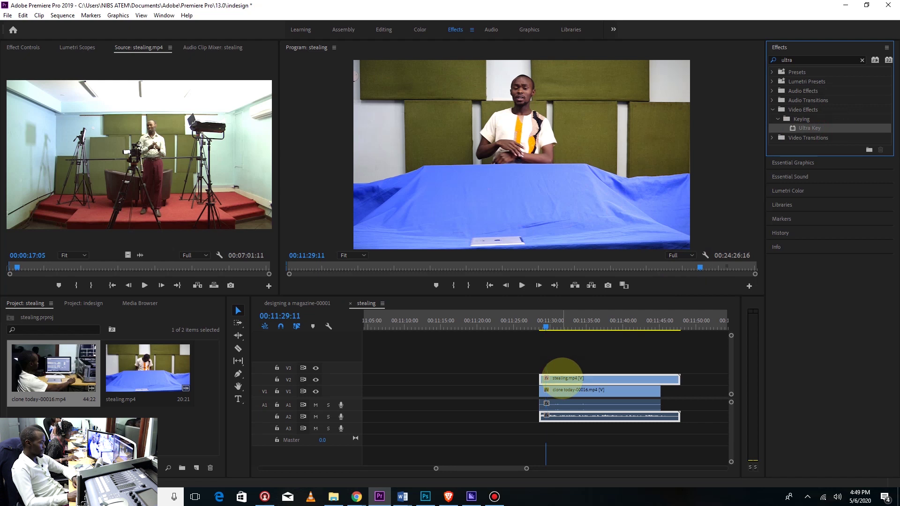
{"action": "double_click", "coordinate": [563, 377]}
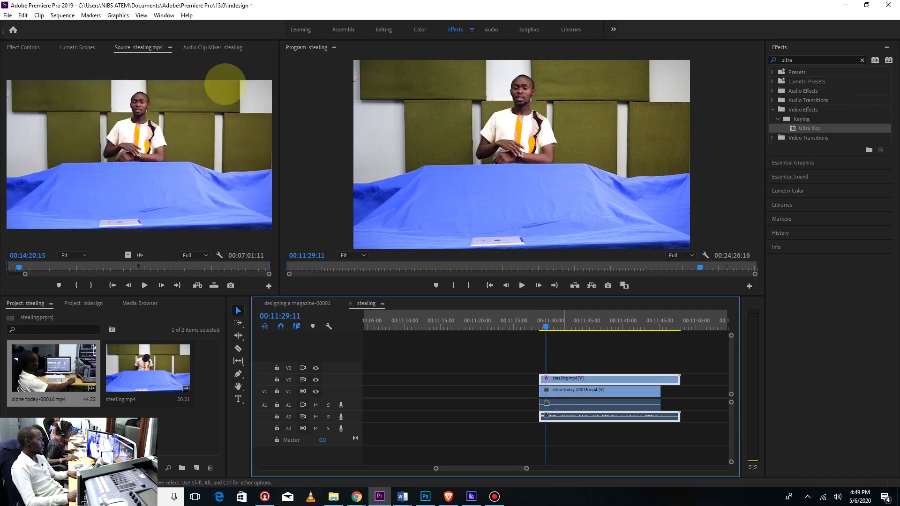
{"action": "left_click", "coordinate": [16, 48]}
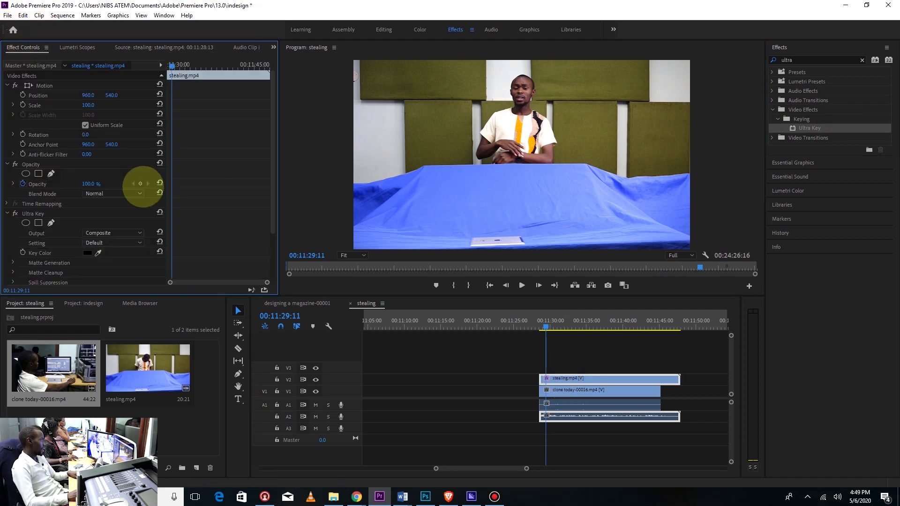
{"action": "scroll", "coordinate": [95, 209], "scroll_direction": "down", "scroll_amount": 2}
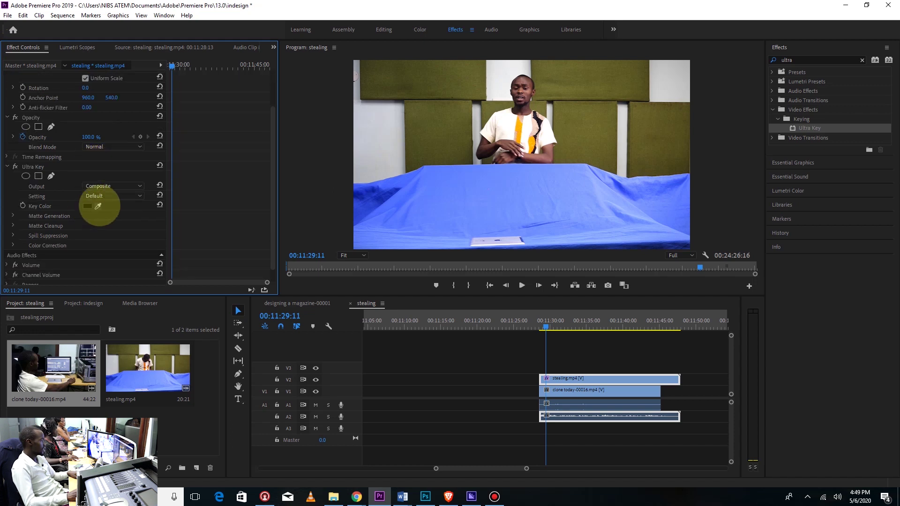
Sample the blue cloth as the Ultra Key key color and set the effect's Setting to Aggressive
{"action": "left_click", "coordinate": [98, 206]}
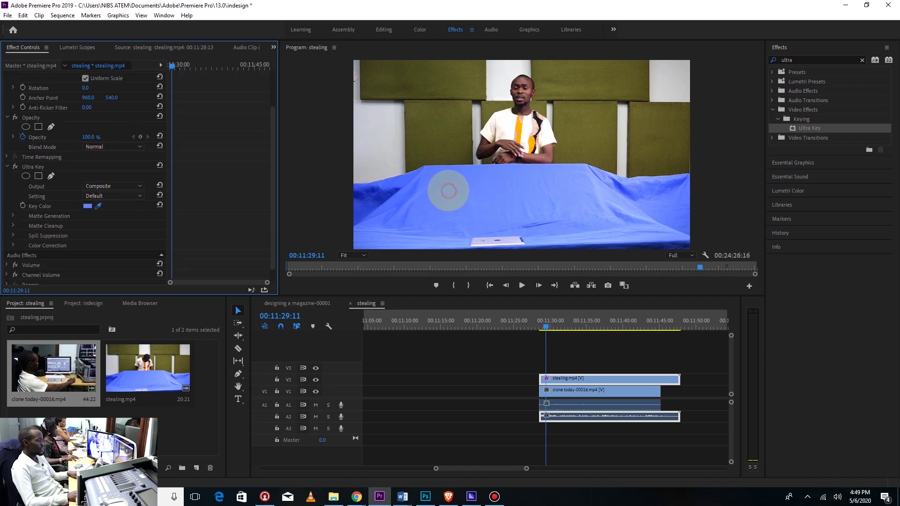
{"action": "left_click", "coordinate": [449, 191]}
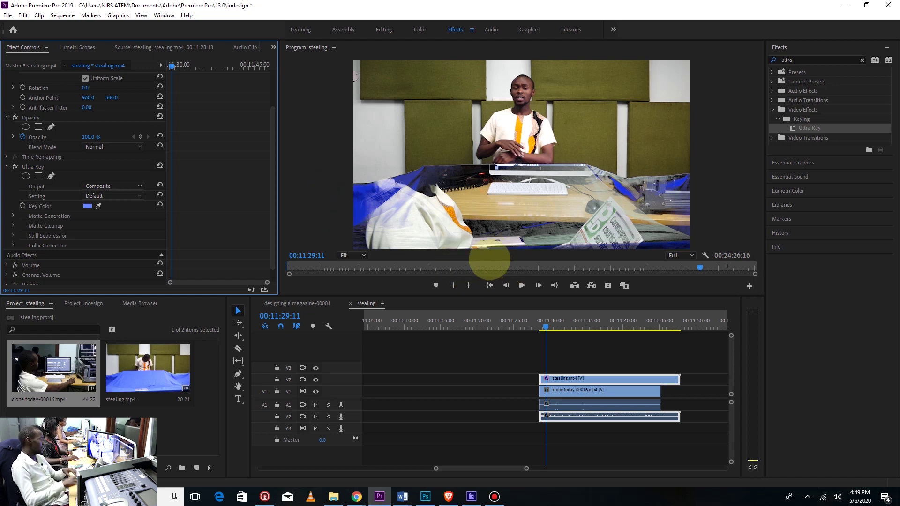
{"action": "left_click", "coordinate": [135, 196]}
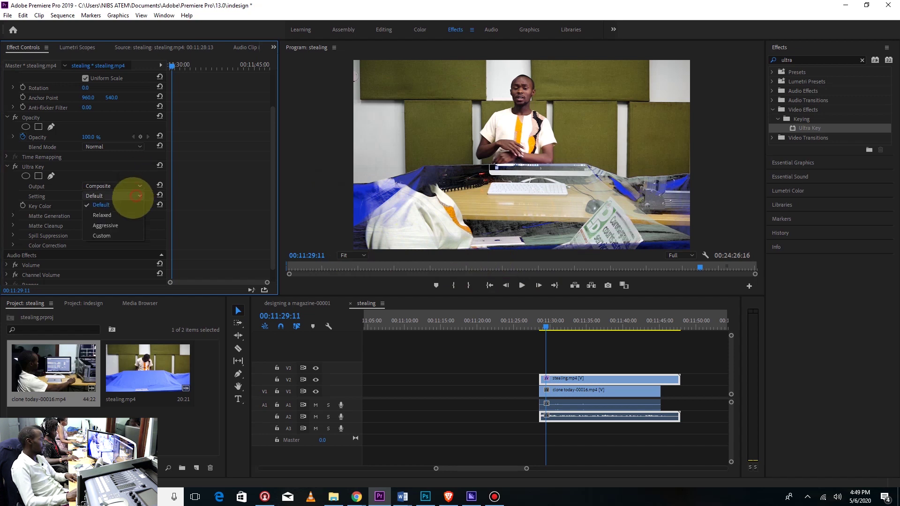
{"action": "left_click", "coordinate": [102, 218]}
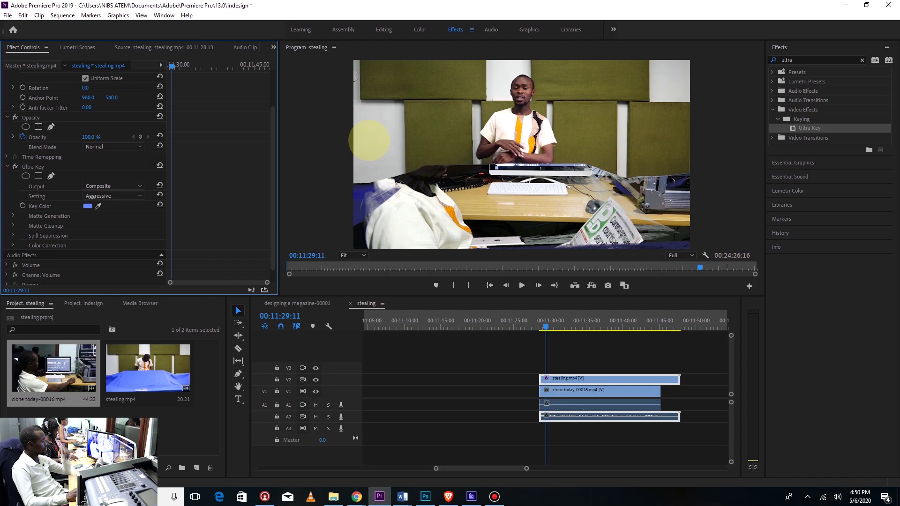
Add a second Ultra Key to stealing.mp4, sample the leftover dark blue at the cloth's left edge, and set it to Aggressive
{"action": "left_click", "coordinate": [830, 126]}
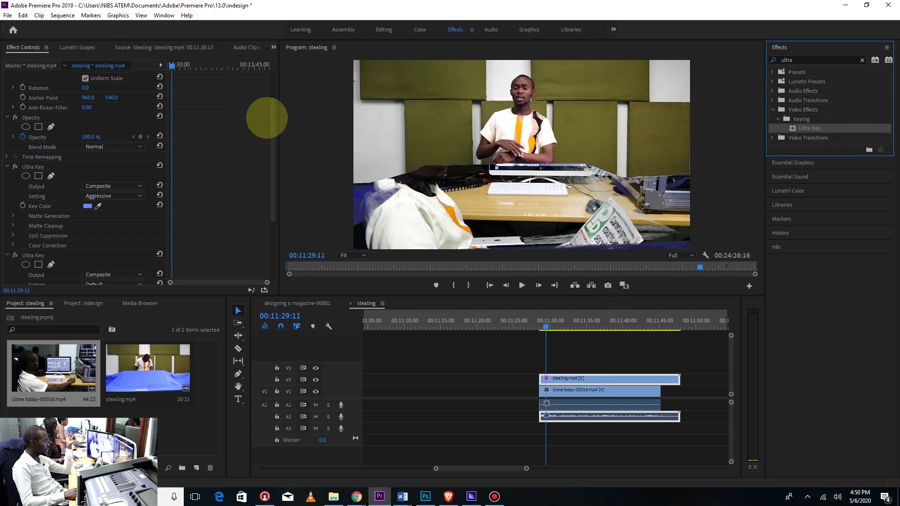
{"action": "scroll", "coordinate": [169, 197], "scroll_direction": "down", "scroll_amount": 5}
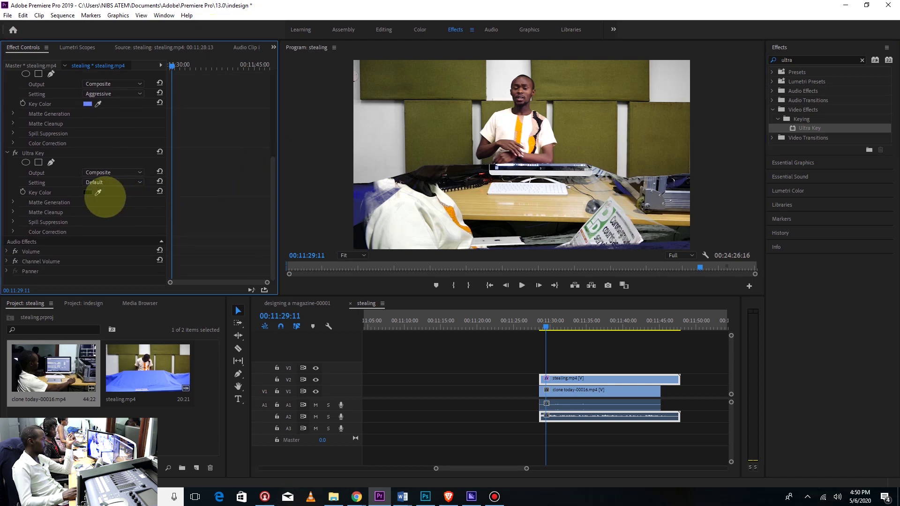
{"action": "left_click_drag", "start_coordinate": [98, 192], "coordinate": [361, 194]}
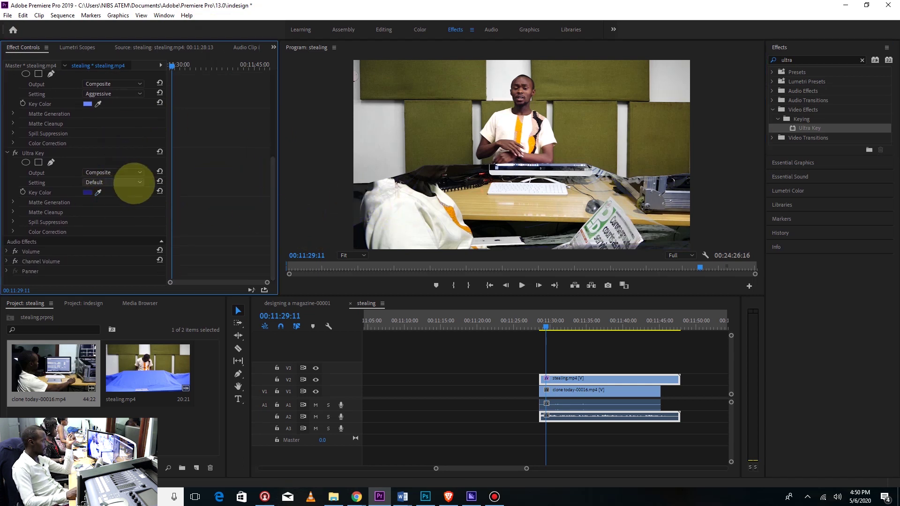
{"action": "left_click", "coordinate": [134, 183]}
{"action": "left_click", "coordinate": [125, 215]}
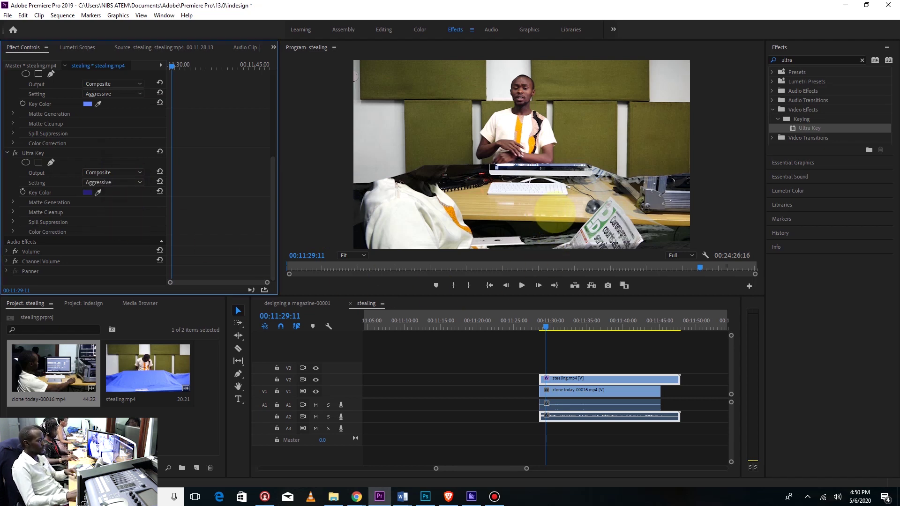
Scale stealing.mp4 down to 57 and select its frame in the program preview
{"action": "left_click_drag", "start_coordinate": [273, 215], "coordinate": [280, 151]}
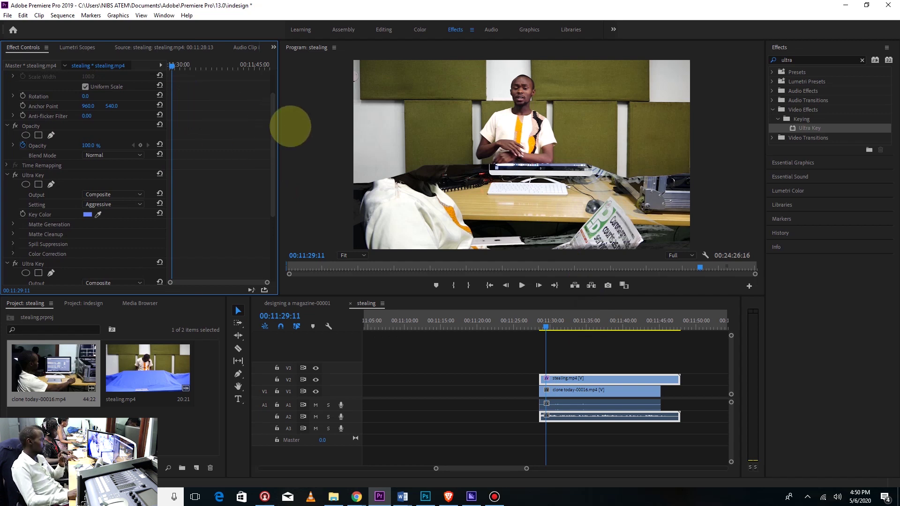
{"action": "left_click_drag", "start_coordinate": [271, 124], "coordinate": [273, 105]}
{"action": "left_click_drag", "start_coordinate": [87, 102], "coordinate": [67, 102]}
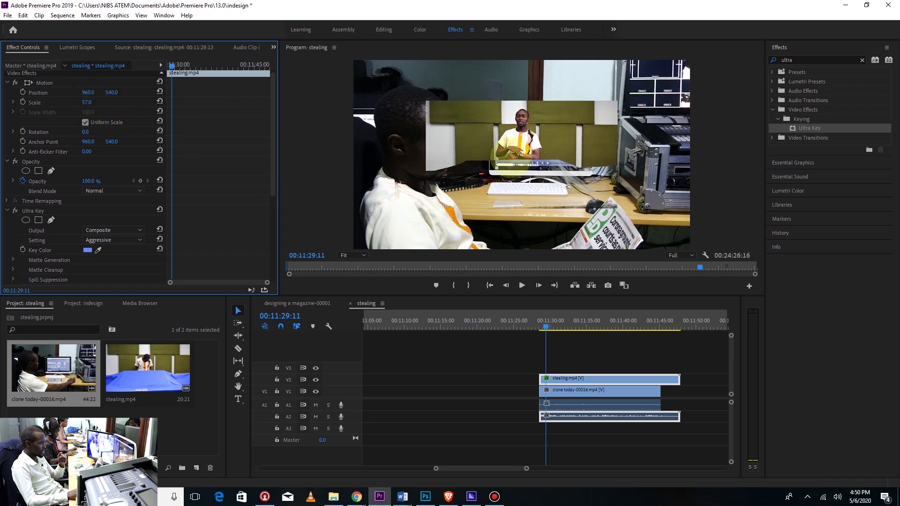
{"action": "left_click", "coordinate": [518, 141]}
{"action": "left_click", "coordinate": [490, 129]}
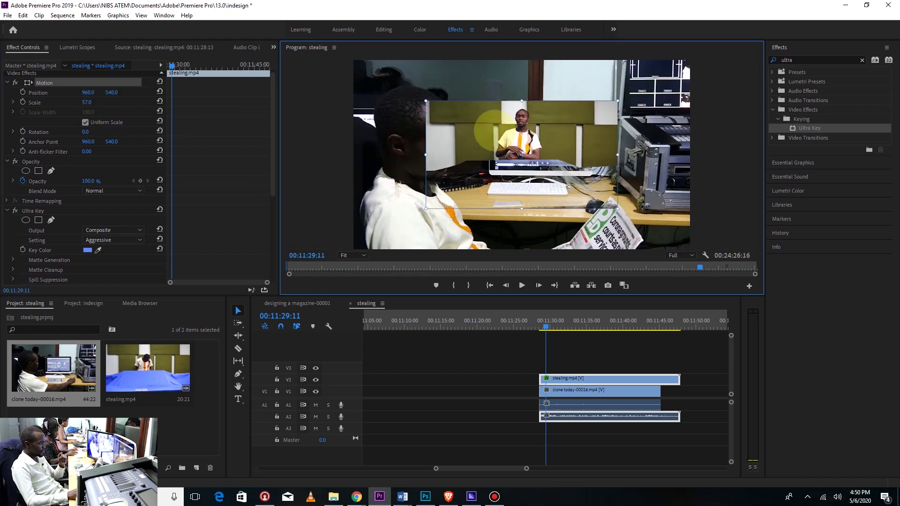
Shift stealing.mp4 toward the monitor to position 1005.5, 577.4, and try a 39% opacity keyframe
{"action": "left_click_drag", "start_coordinate": [496, 128], "coordinate": [504, 135]}
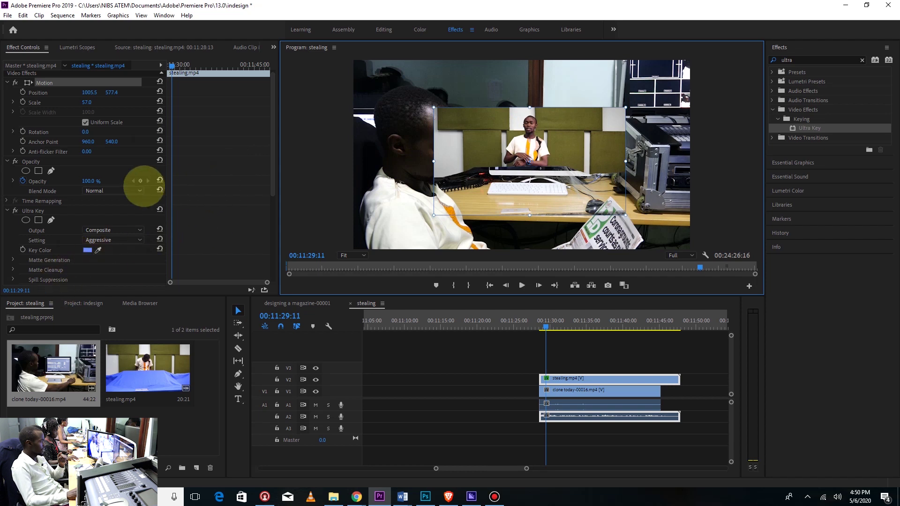
{"action": "left_click", "coordinate": [89, 181]}
{"action": "left_click_drag", "start_coordinate": [89, 180], "coordinate": [60, 181]}
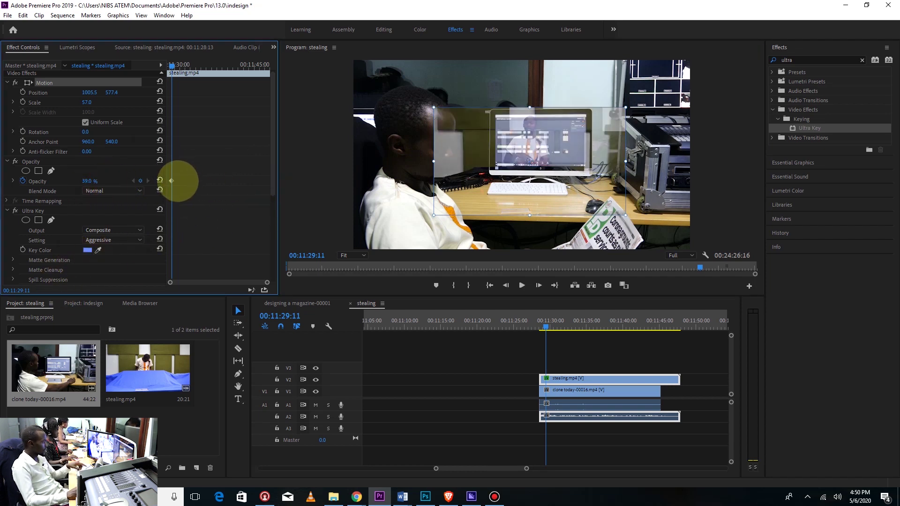
{"action": "left_click_drag", "start_coordinate": [184, 171], "coordinate": [172, 184]}
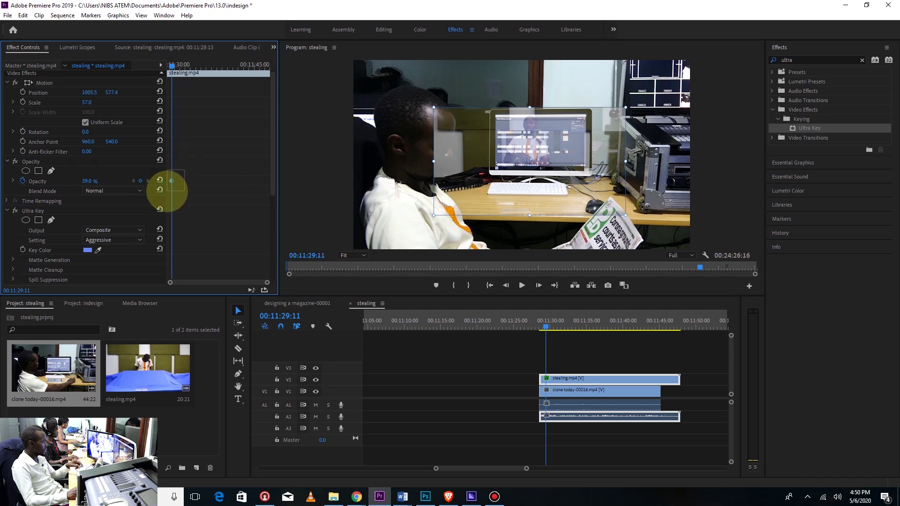
{"action": "key", "text": "Delete"}
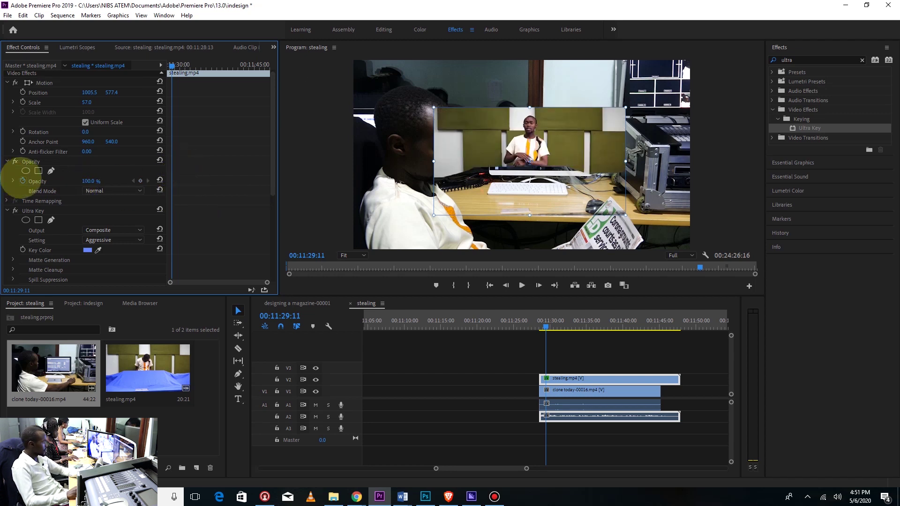
Turn off opacity keyframing for stealing.mp4 and set its opacity to 66%
{"action": "left_click", "coordinate": [30, 182]}
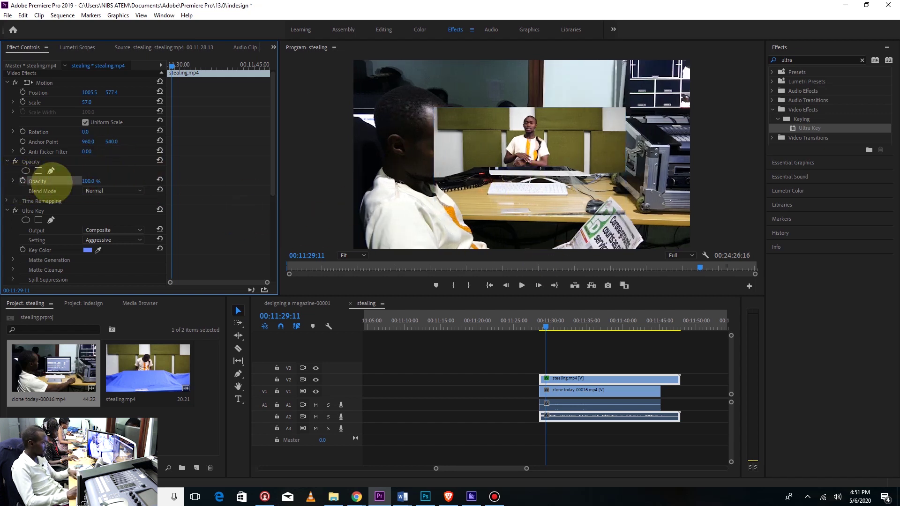
{"action": "left_click_drag", "start_coordinate": [88, 182], "coordinate": [75, 181]}
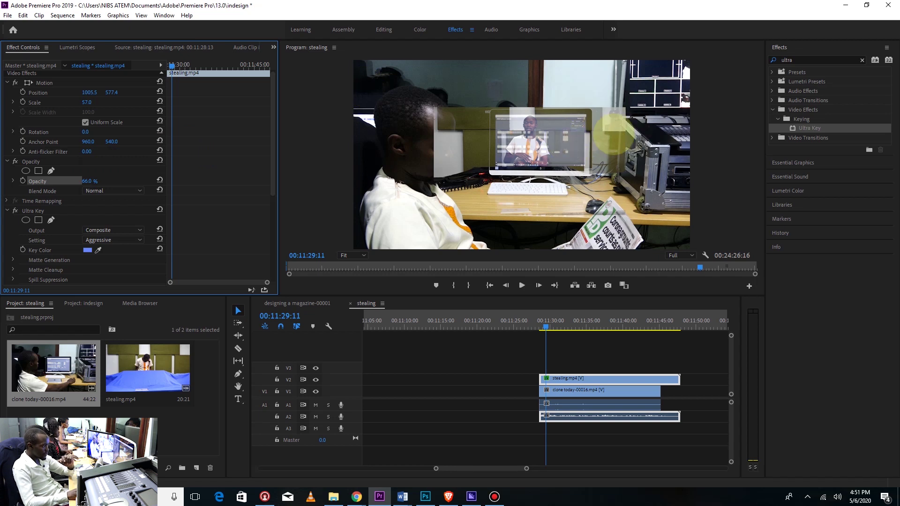
Fit the stealing.mp4 frame over the computer monitor at scale 55.9 and position 1085.7, 572.1
{"action": "left_click", "coordinate": [612, 136]}
{"action": "left_click_drag", "start_coordinate": [434, 161], "coordinate": [435, 161]}
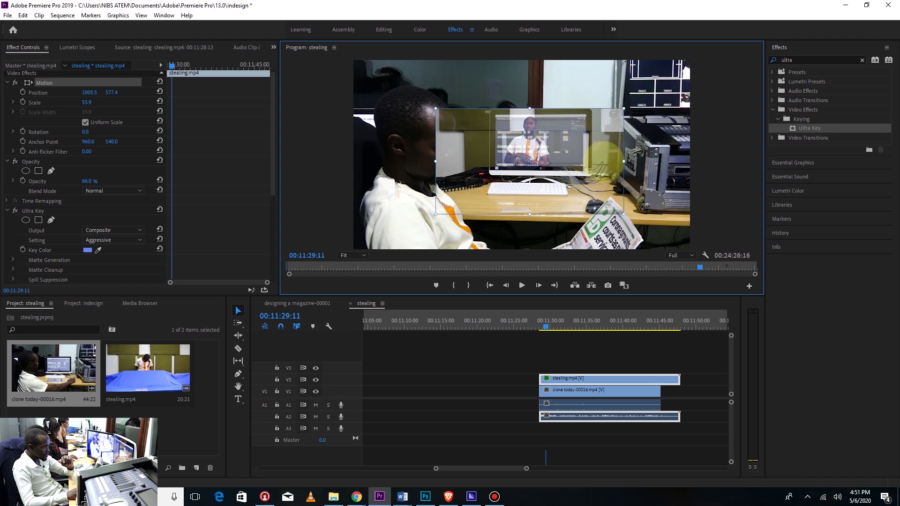
{"action": "left_click_drag", "start_coordinate": [559, 141], "coordinate": [573, 142]}
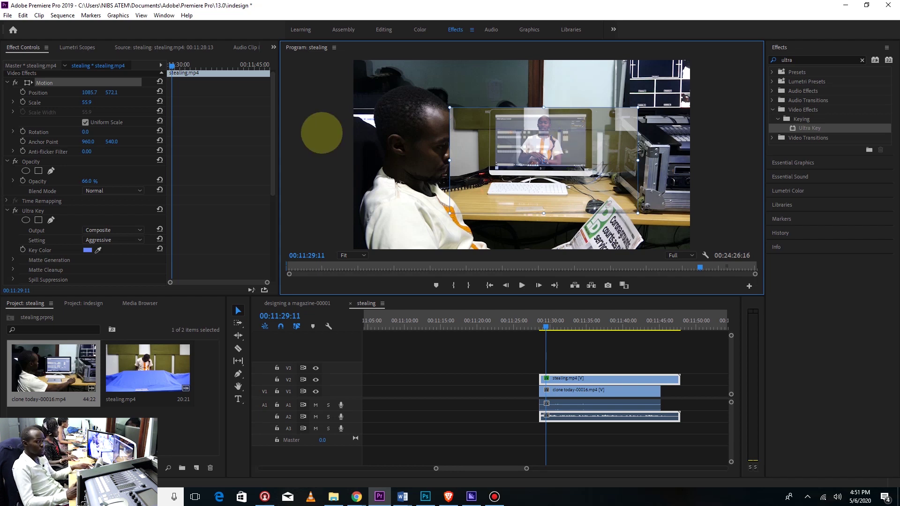
{"action": "left_click", "coordinate": [315, 139]}
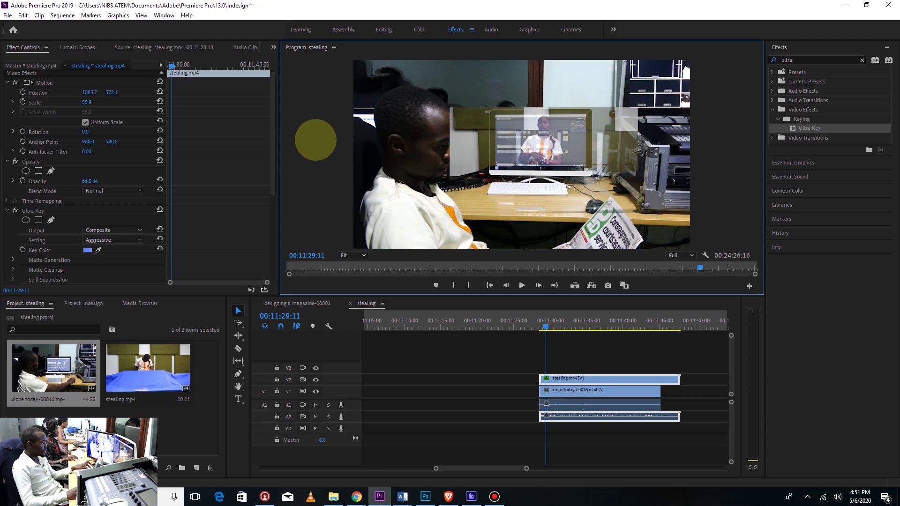
{"action": "key", "text": "grave"}
{"action": "key", "text": "grave"}
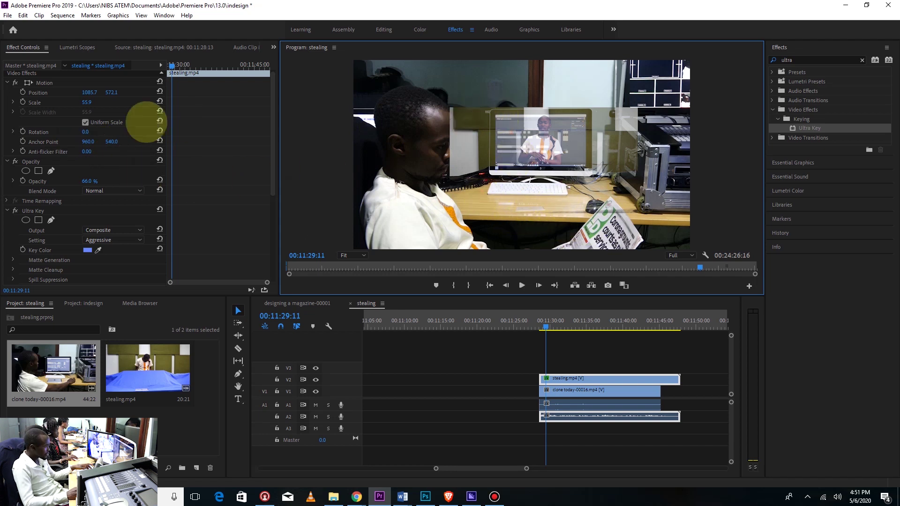
Draw a closed freeform opacity mask on stealing.mp4 around the monitor screen, extending down over the keyboard to the object on the desk
{"action": "left_click", "coordinate": [51, 171]}
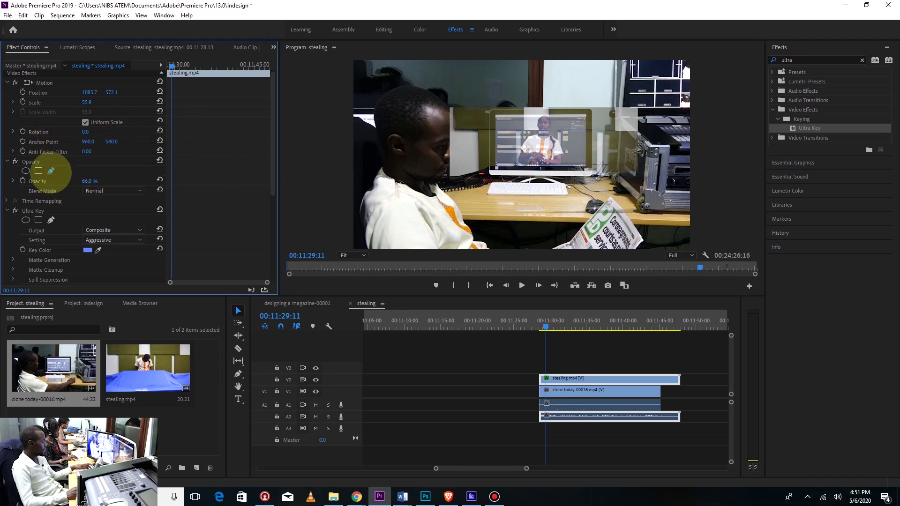
{"action": "key", "text": "grave"}
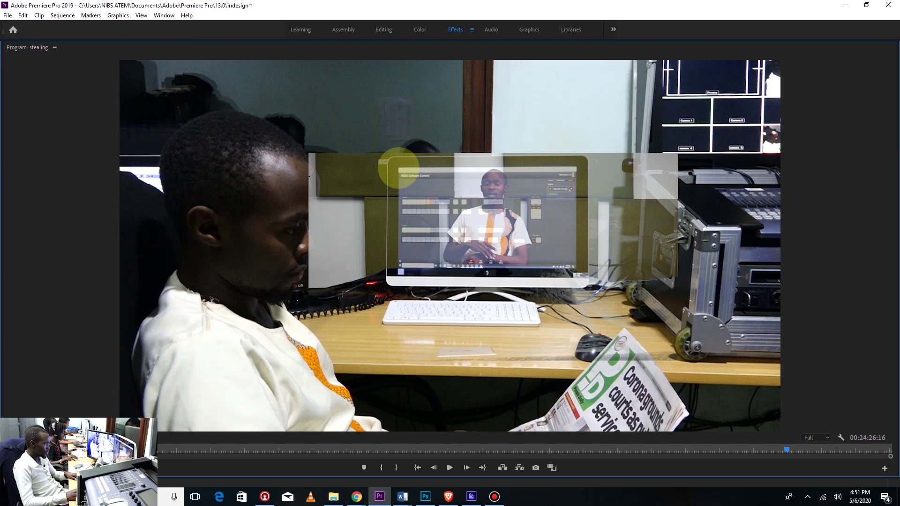
{"action": "left_click", "coordinate": [399, 168]}
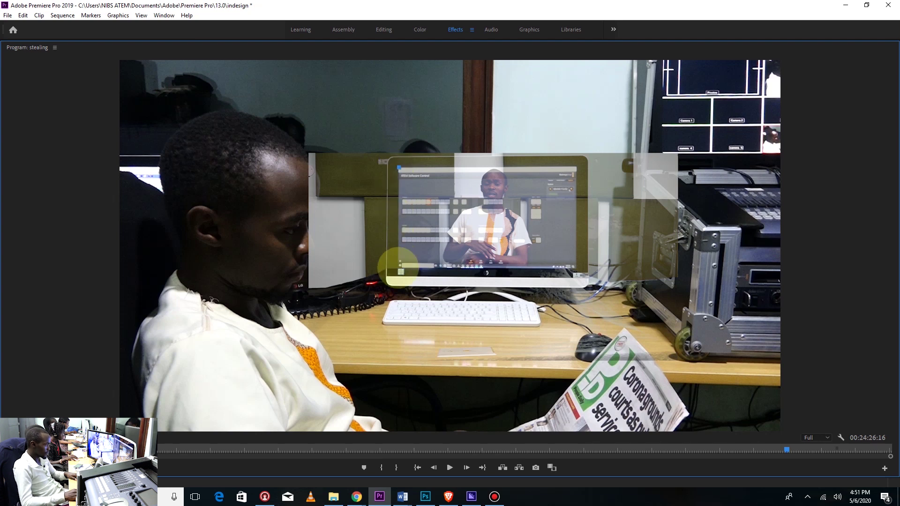
{"action": "left_click", "coordinate": [398, 266]}
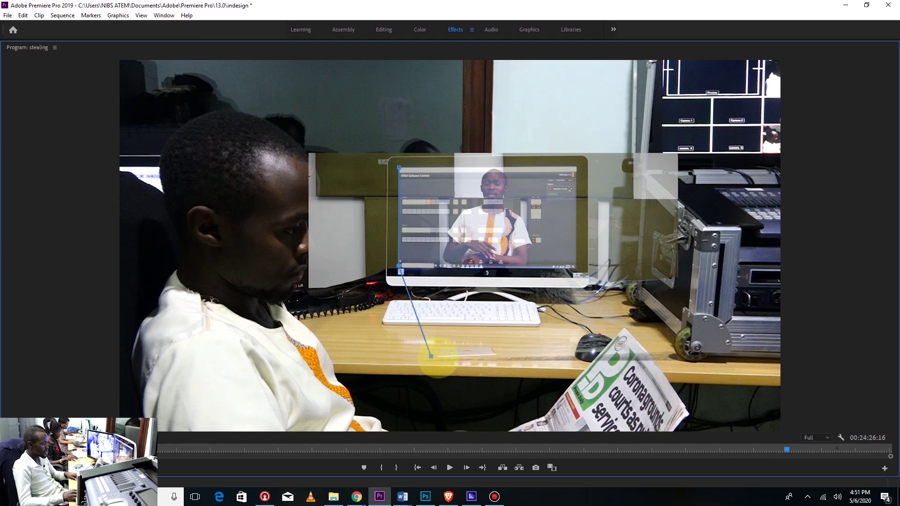
{"action": "left_click", "coordinate": [462, 358]}
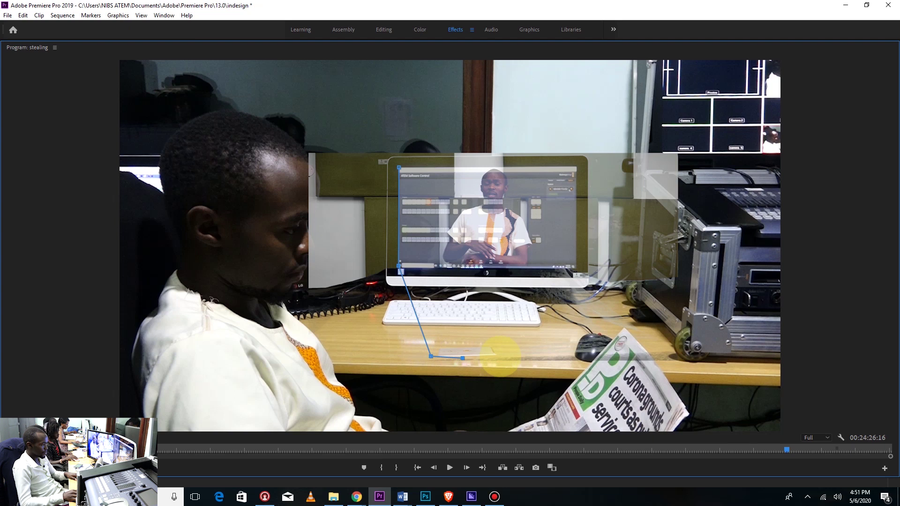
{"action": "left_click", "coordinate": [509, 348]}
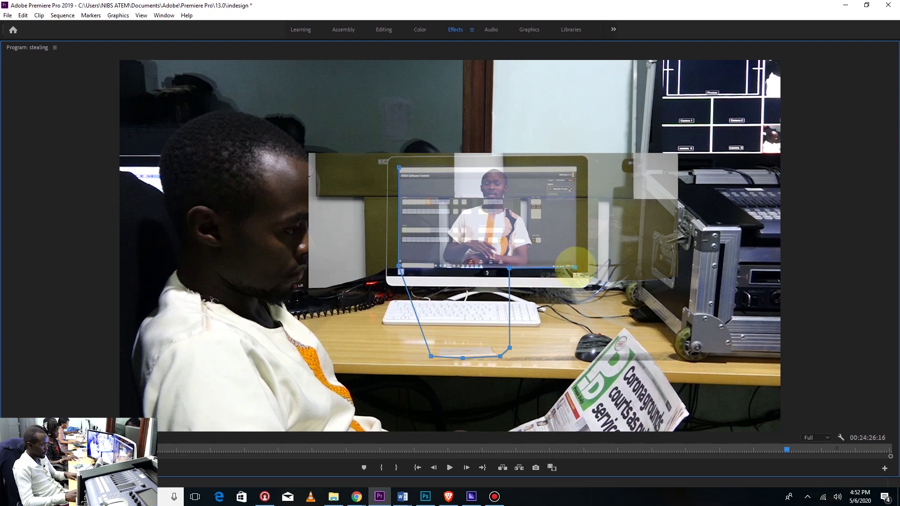
{"action": "left_click", "coordinate": [576, 167]}
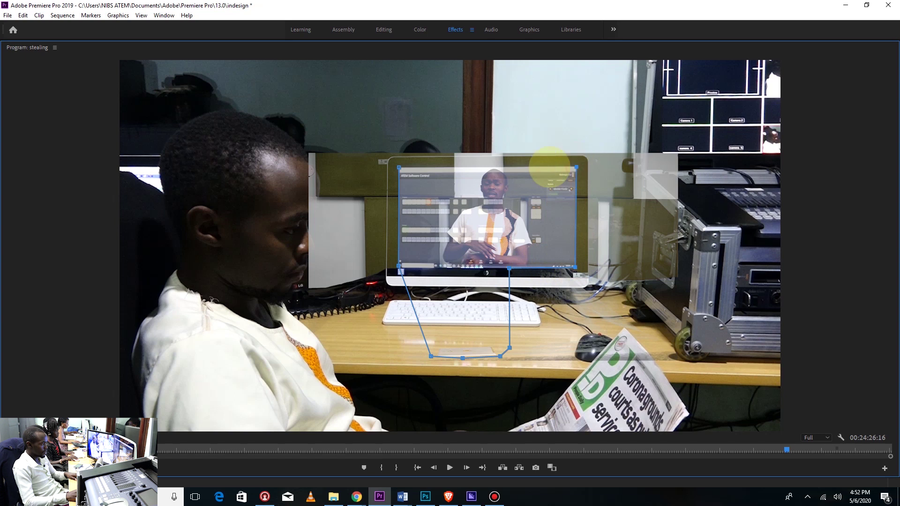
{"action": "left_click", "coordinate": [398, 167]}
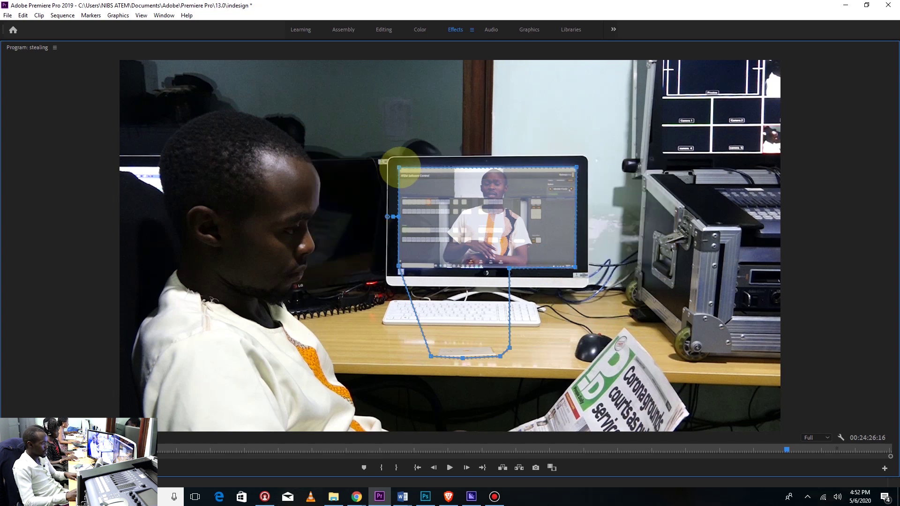
Restore stealing.mp4's opacity to 100% and nudge the mask and its upper-left point to match the monitor screen's edges
{"action": "key", "text": "grave"}
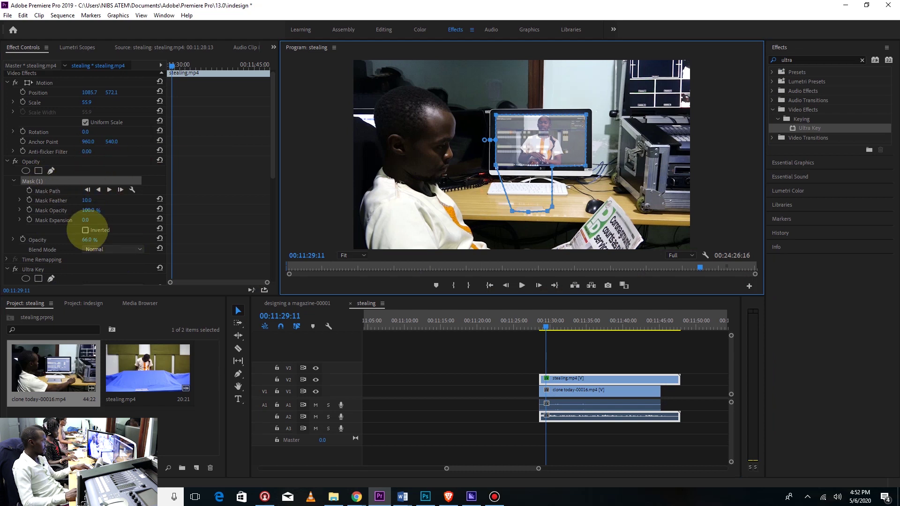
{"action": "left_click_drag", "start_coordinate": [90, 239], "coordinate": [160, 240]}
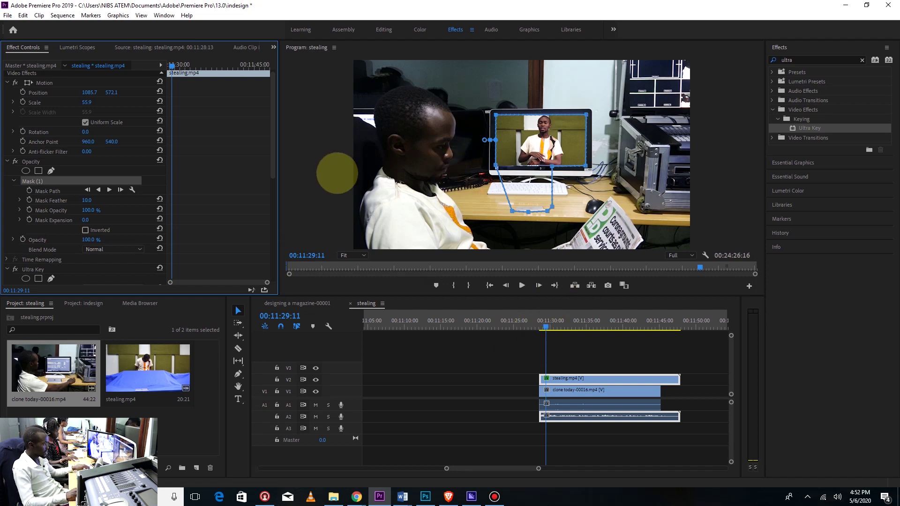
{"action": "key", "text": "grave"}
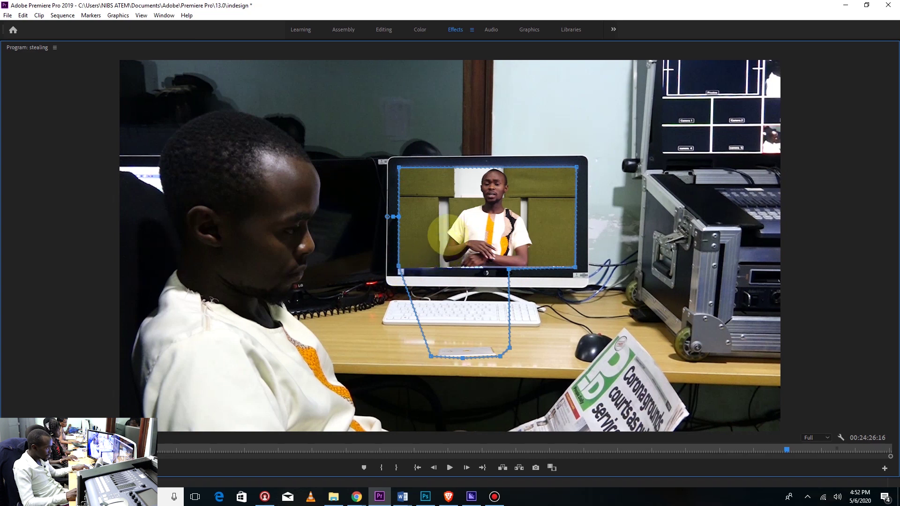
{"action": "left_click_drag", "start_coordinate": [445, 235], "coordinate": [444, 237]}
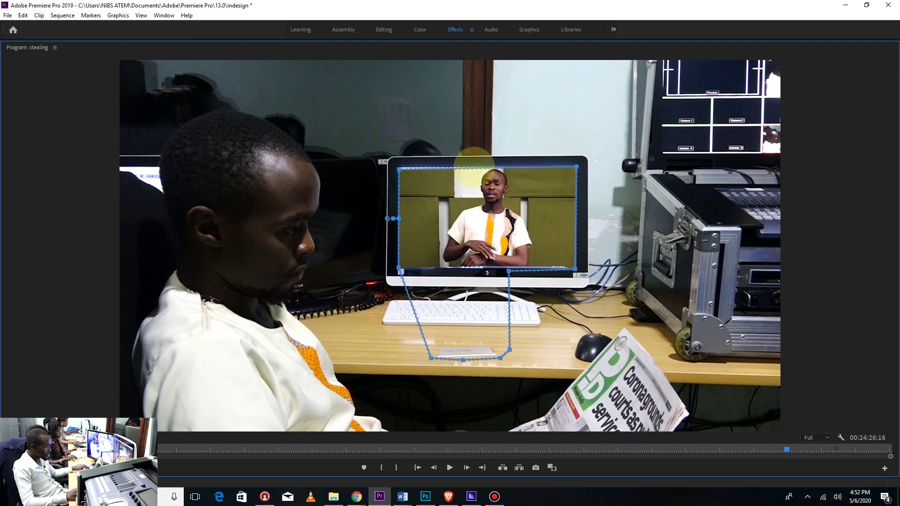
{"action": "left_click_drag", "start_coordinate": [399, 168], "coordinate": [399, 166]}
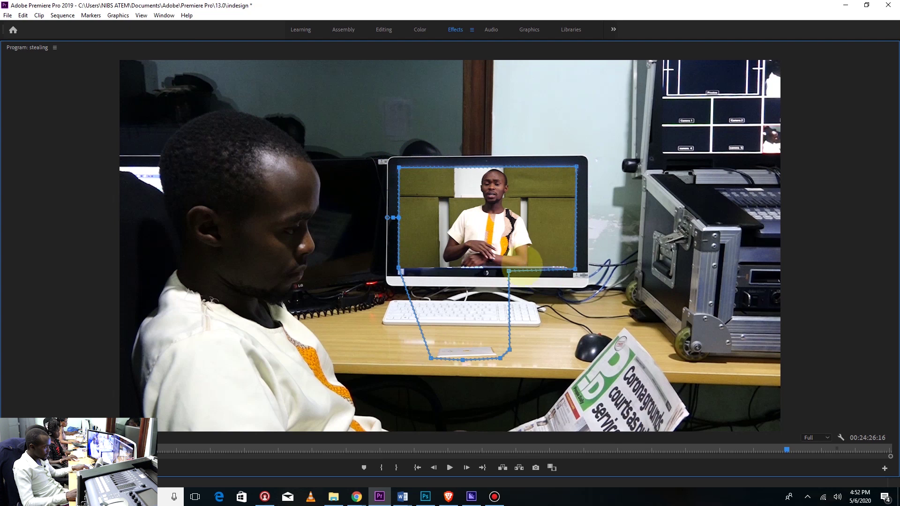
{"action": "key", "text": "grave"}
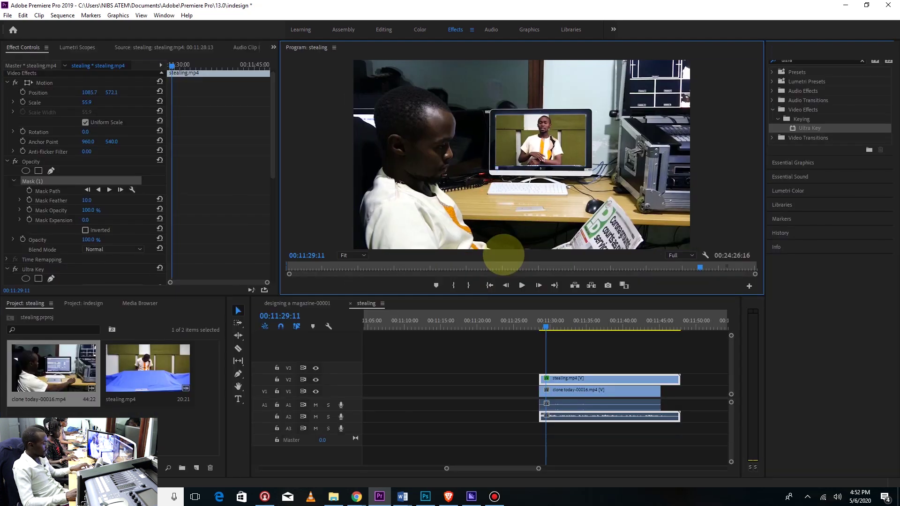
Slide clone today-00016.mp4 on V1 to end together with stealing.mp4, and fill the gap before it with a pasted copy of the clip
{"action": "key", "text": "space"}
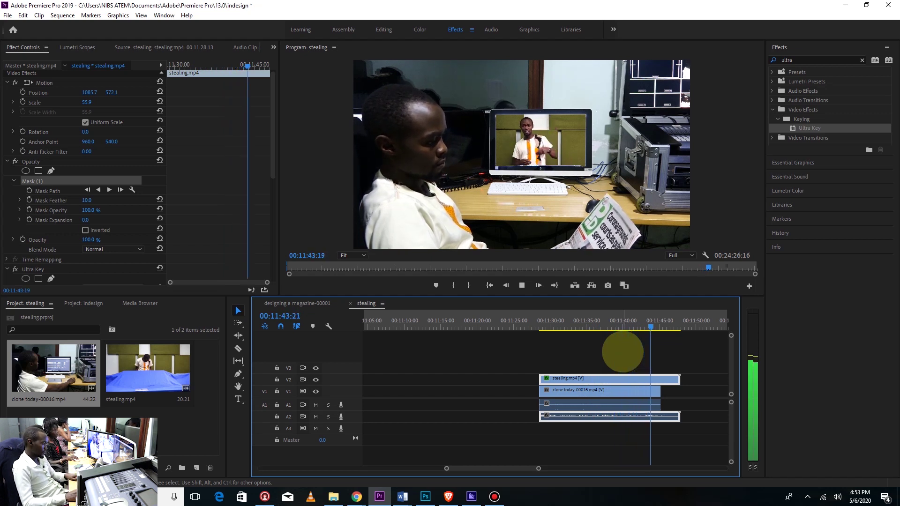
{"action": "key", "text": "space"}
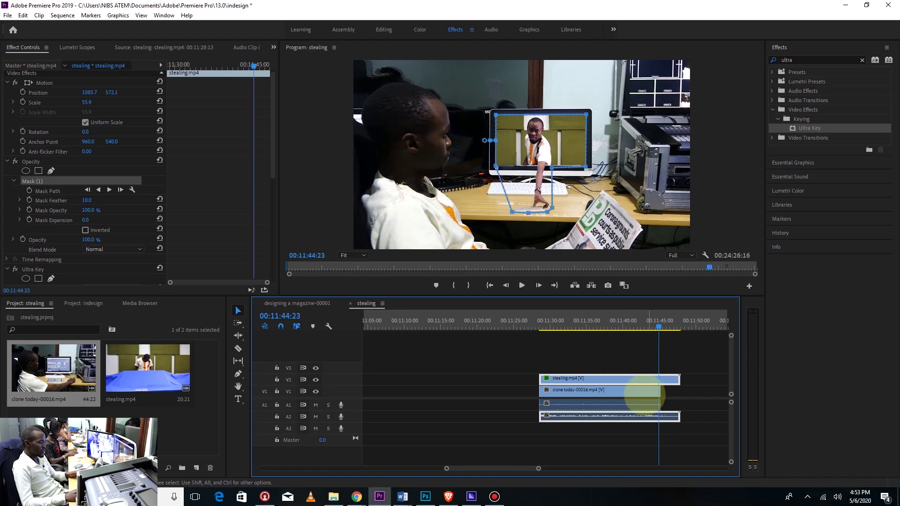
{"action": "left_click_drag", "start_coordinate": [603, 392], "coordinate": [631, 393]}
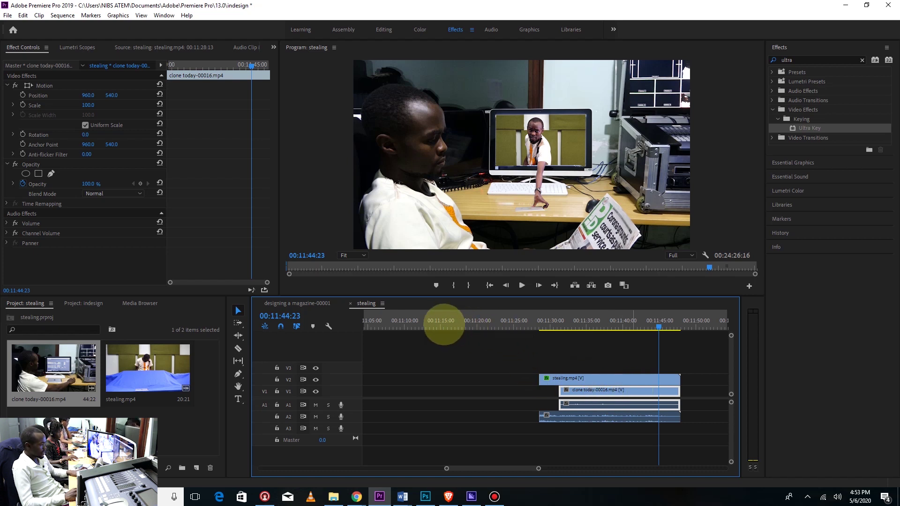
{"action": "left_click", "coordinate": [409, 324]}
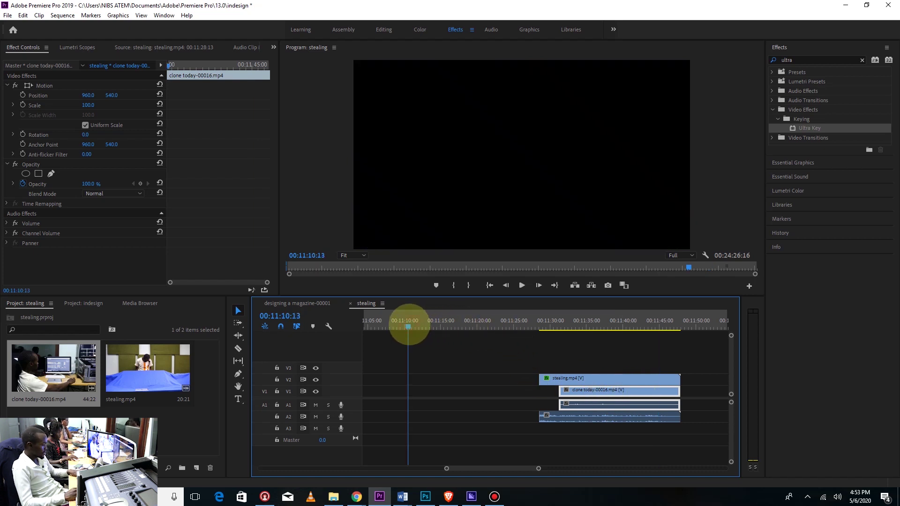
{"action": "key", "text": "ctrl+v"}
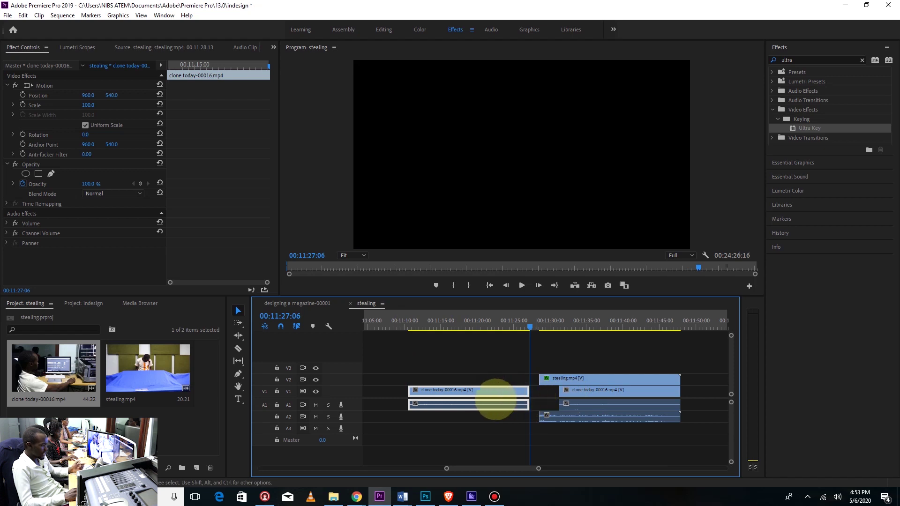
{"action": "mouse_move", "coordinate": [529, 390]}
{"action": "left_mouse_down"}
{"action": "mouse_move", "coordinate": [463, 392]}
{"action": "mouse_move", "coordinate": [539, 393]}
{"action": "left_mouse_up"}
Play back the finished composite from the start of stealing.mp4 through its end to check the masked clone and the filled gap
{"action": "key", "text": "space"}
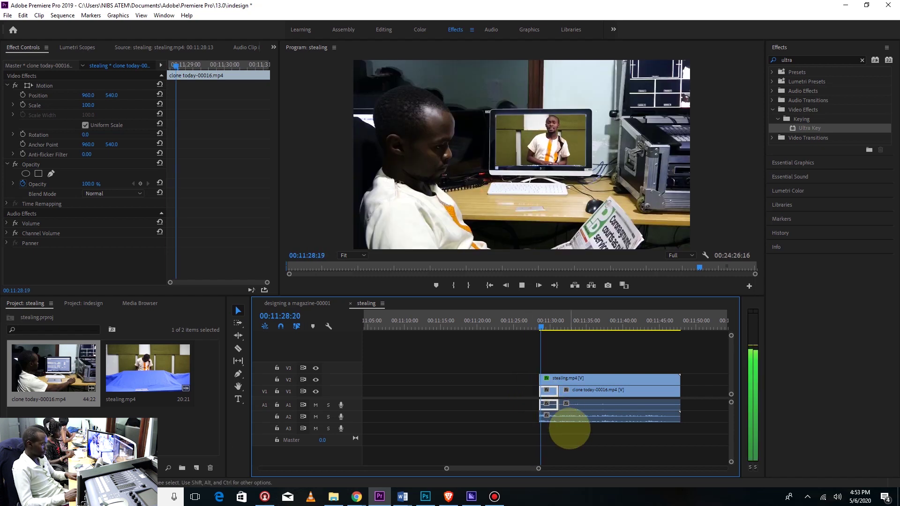
{"action": "left_click_drag", "start_coordinate": [538, 468], "coordinate": [543, 468]}
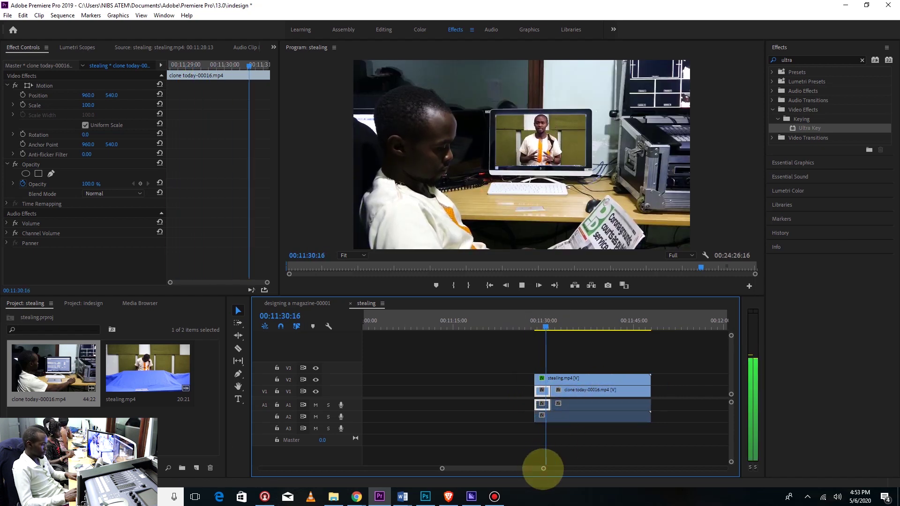
{"action": "left_click", "coordinate": [589, 449]}
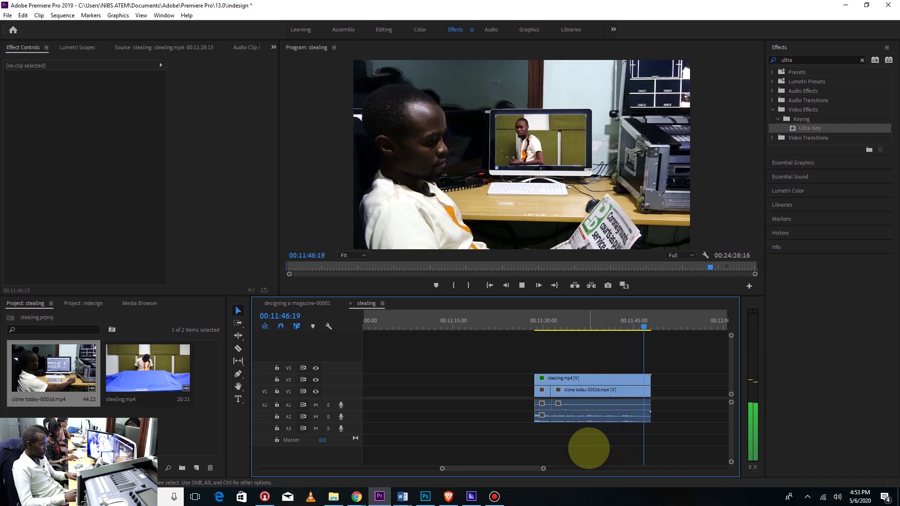
{"action": "key", "text": "space"}
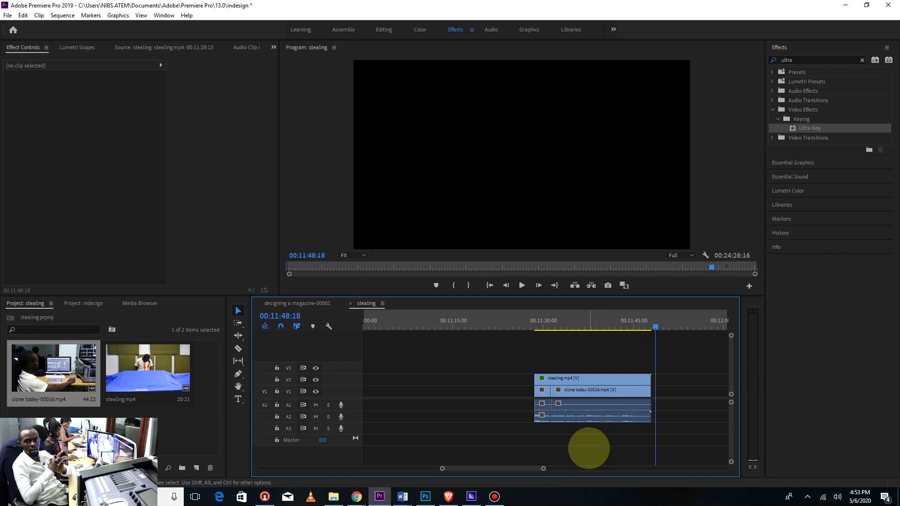